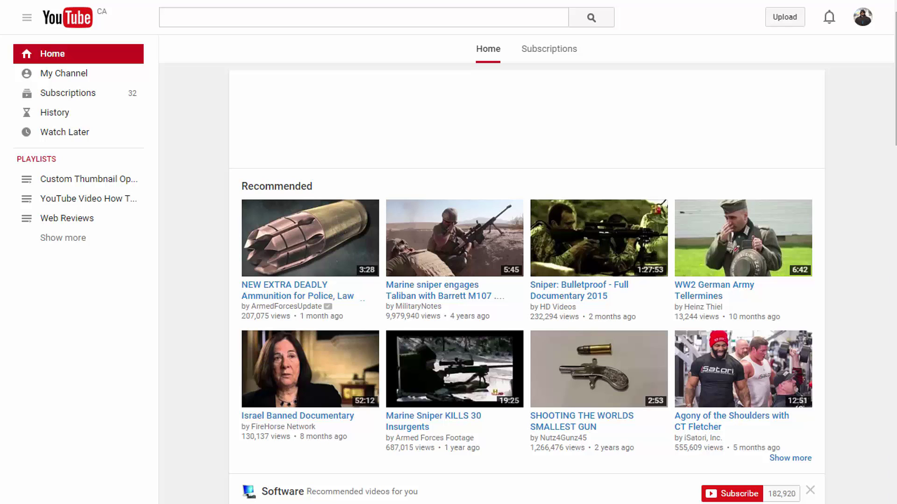
Open the account dropdown from the avatar in the top-right corner of the YouTube home page
{"action": "left_click", "coordinate": [862, 18]}
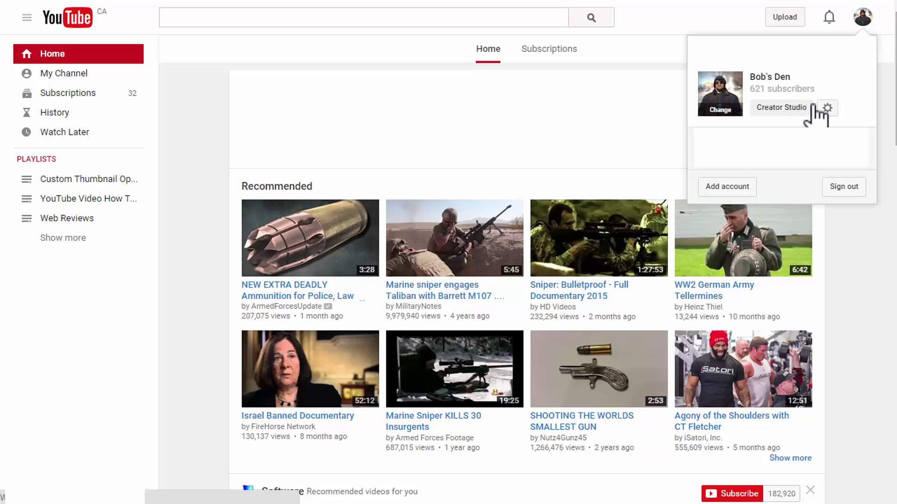
Go to Creator Studio's Video Manager and edit 'Check YouTube Messages Find YouTube Inbox How To'
{"action": "left_click", "coordinate": [812, 107]}
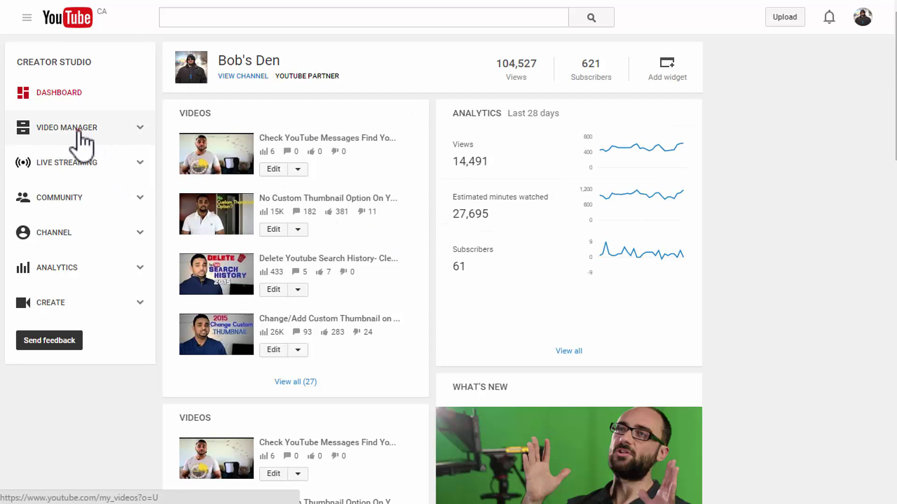
{"action": "left_click", "coordinate": [79, 132]}
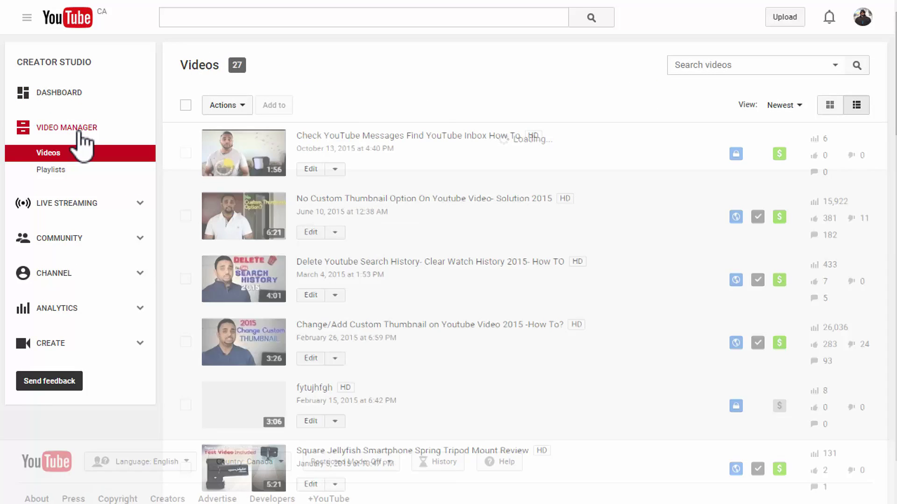
{"action": "scroll", "coordinate": [264, 346], "scroll_direction": "down", "scroll_amount": 2}
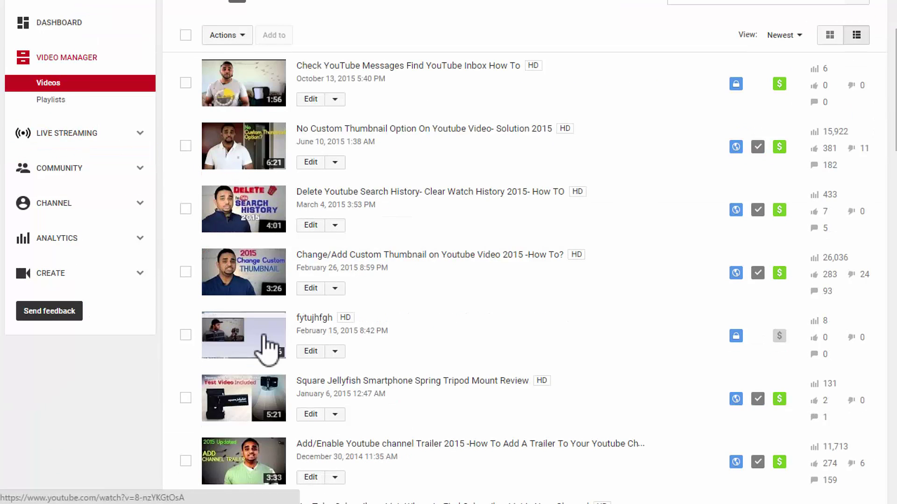
{"action": "scroll", "coordinate": [263, 336], "scroll_direction": "up", "scroll_amount": 2}
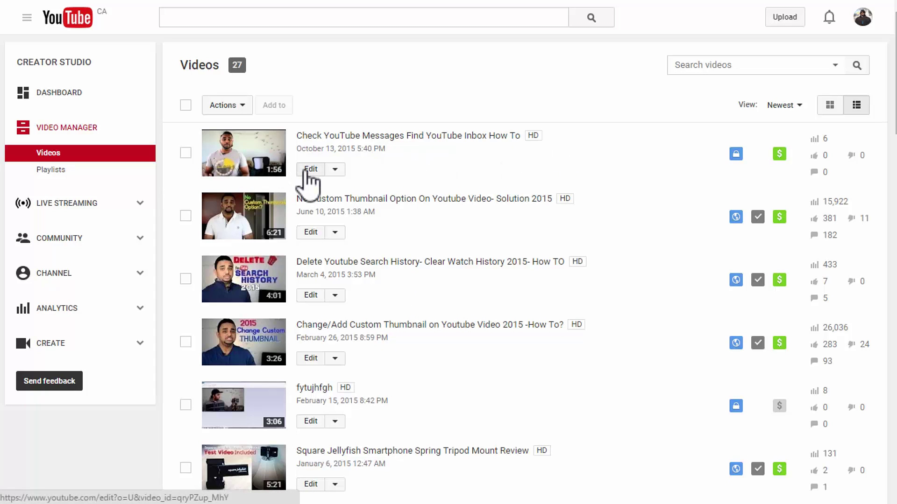
{"action": "left_click", "coordinate": [308, 169]}
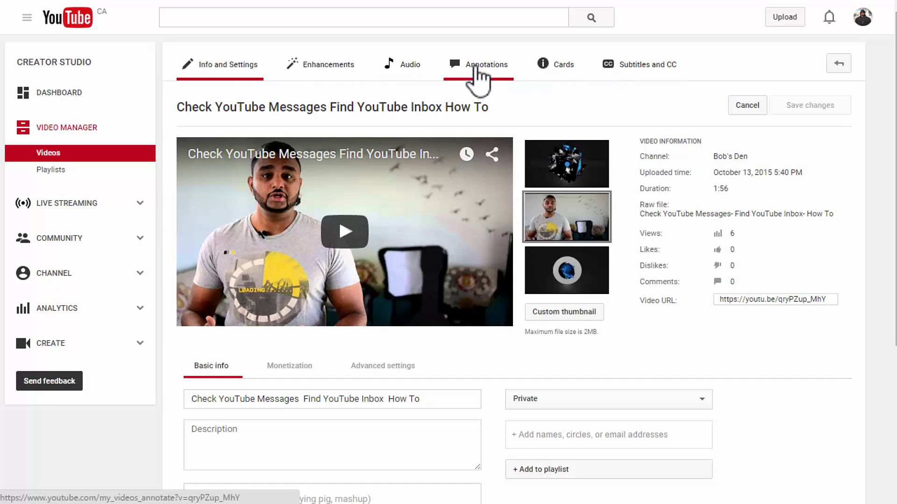
Open the video's Annotations editor and pause the preview near the start
{"action": "left_click", "coordinate": [474, 65]}
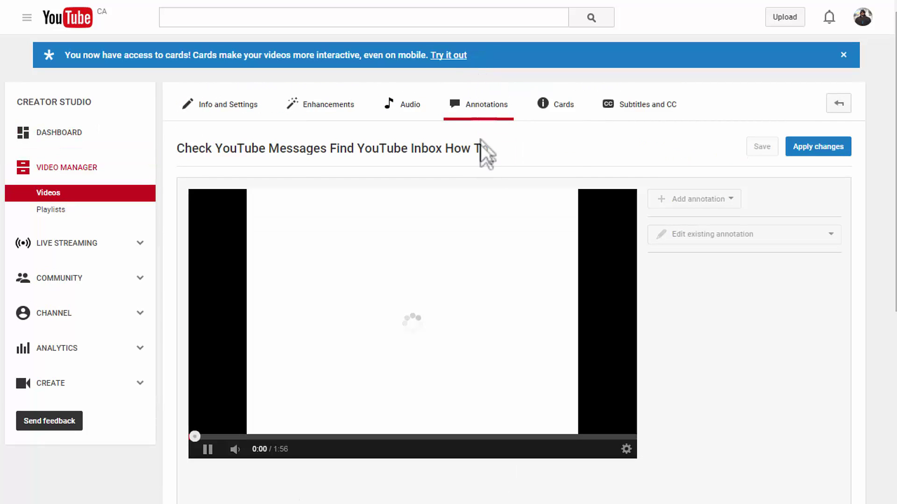
{"action": "scroll", "coordinate": [480, 154], "scroll_direction": "down", "scroll_amount": 2}
{"action": "scroll", "coordinate": [448, 187], "scroll_direction": "down", "scroll_amount": 2}
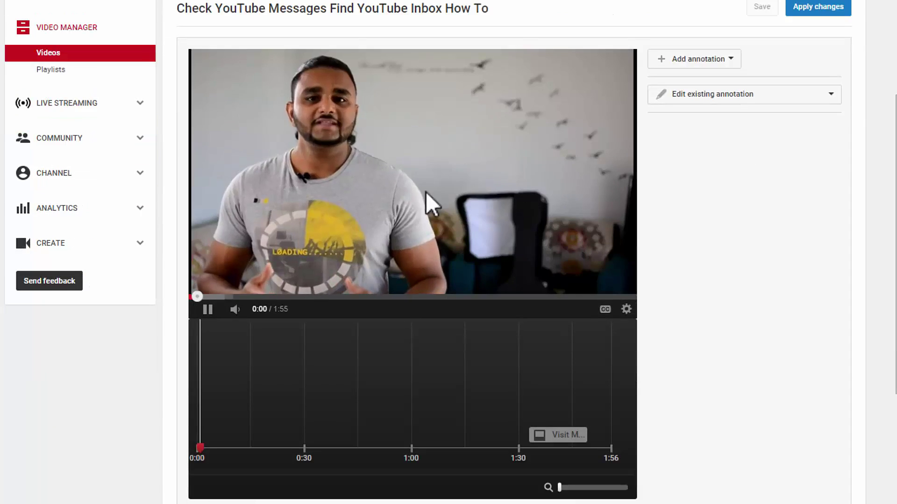
{"action": "left_click", "coordinate": [425, 194]}
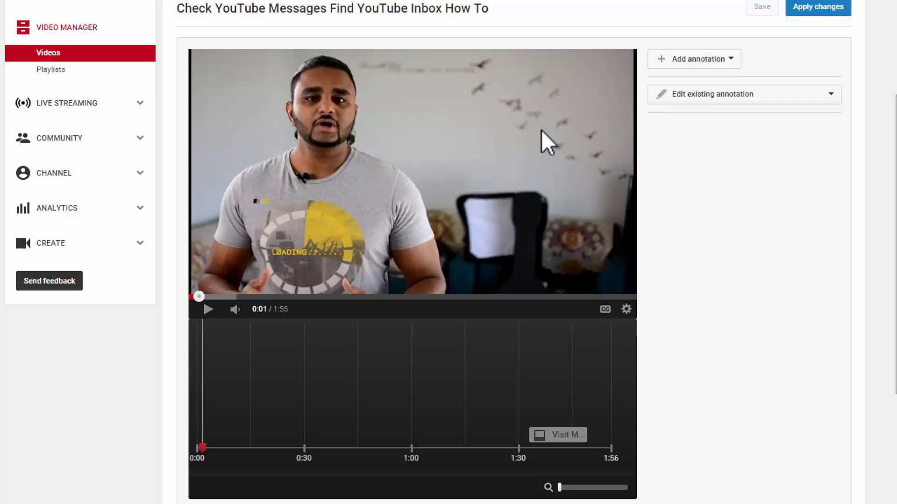
{"action": "scroll", "coordinate": [556, 132], "scroll_direction": "down", "scroll_amount": 3}
{"action": "scroll", "coordinate": [747, 122], "scroll_direction": "up", "scroll_amount": 3}
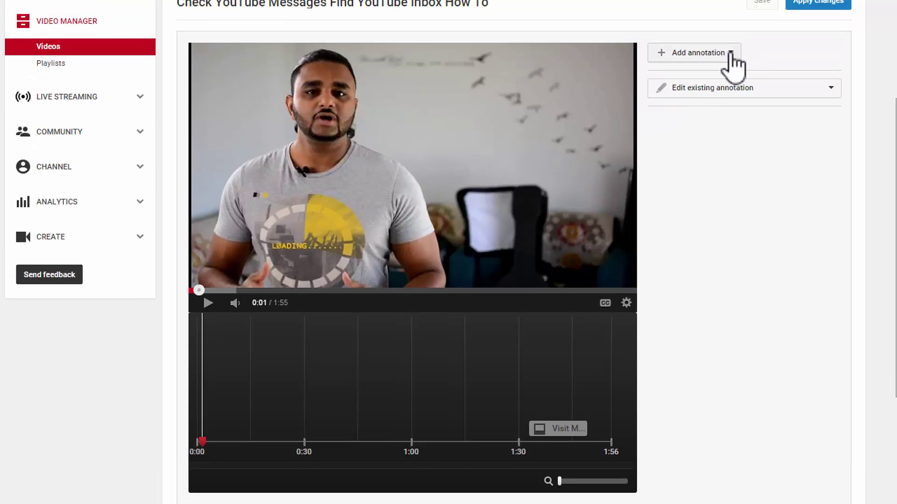
Show the Add annotation type list and seek the preview to about 1:30
{"action": "left_click", "coordinate": [731, 53]}
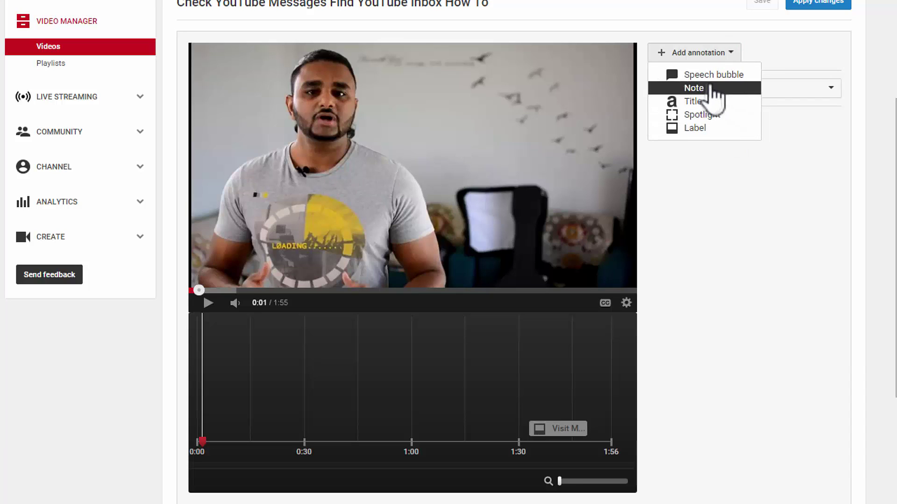
{"action": "right_click", "coordinate": [701, 128]}
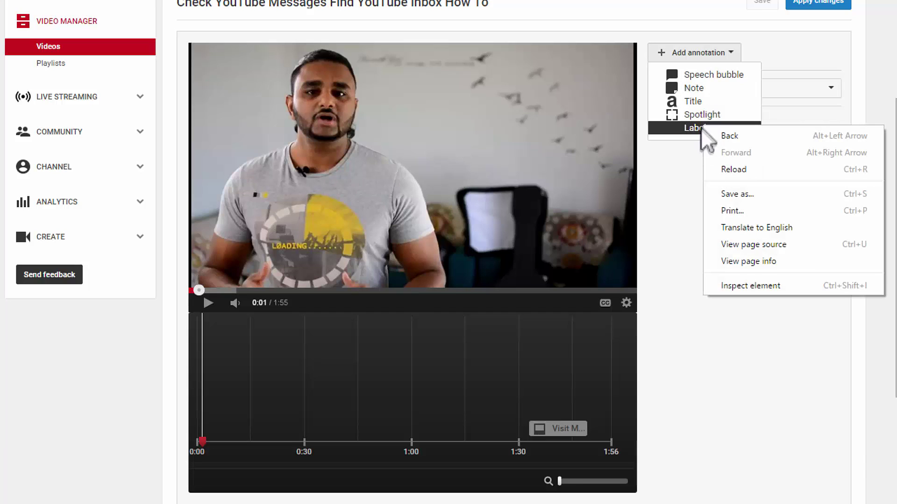
{"action": "left_click", "coordinate": [686, 152]}
{"action": "left_click", "coordinate": [703, 53]}
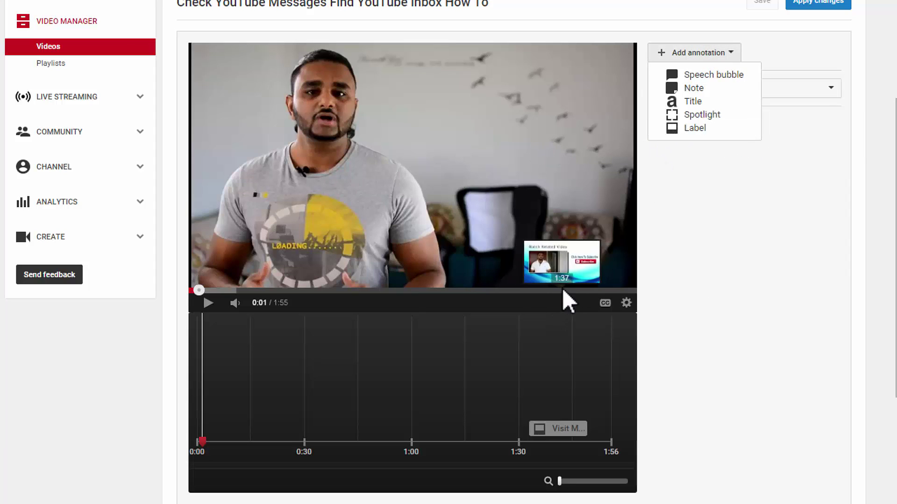
{"action": "left_click", "coordinate": [536, 288]}
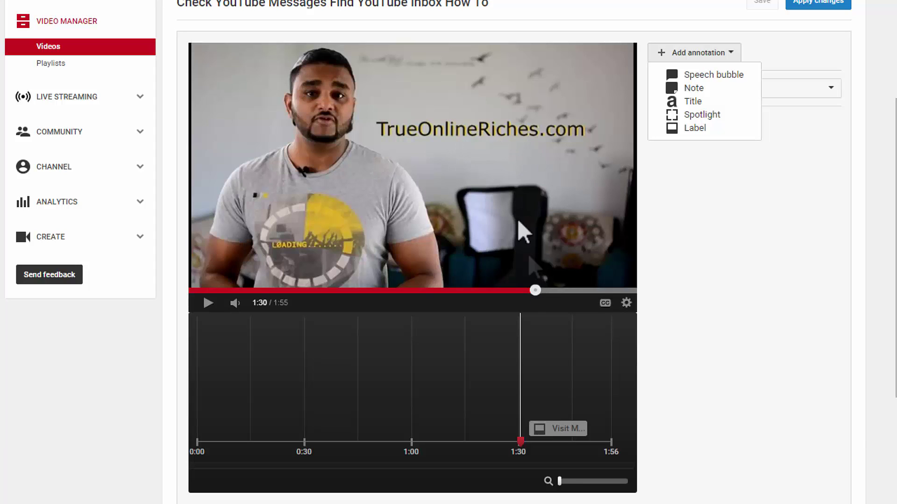
Seek the preview ahead to 1:35, then back to 1:29 where TrueOnlineRiches.com appears
{"action": "left_click", "coordinate": [554, 290]}
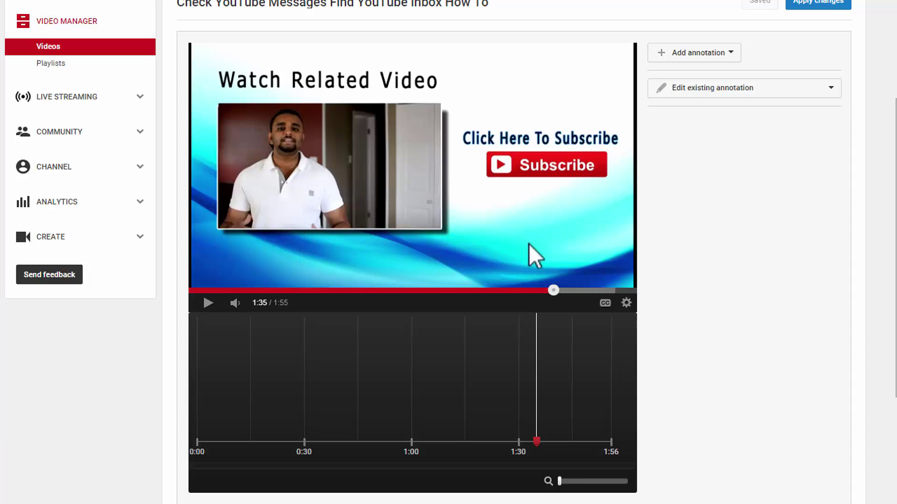
{"action": "left_click", "coordinate": [534, 290]}
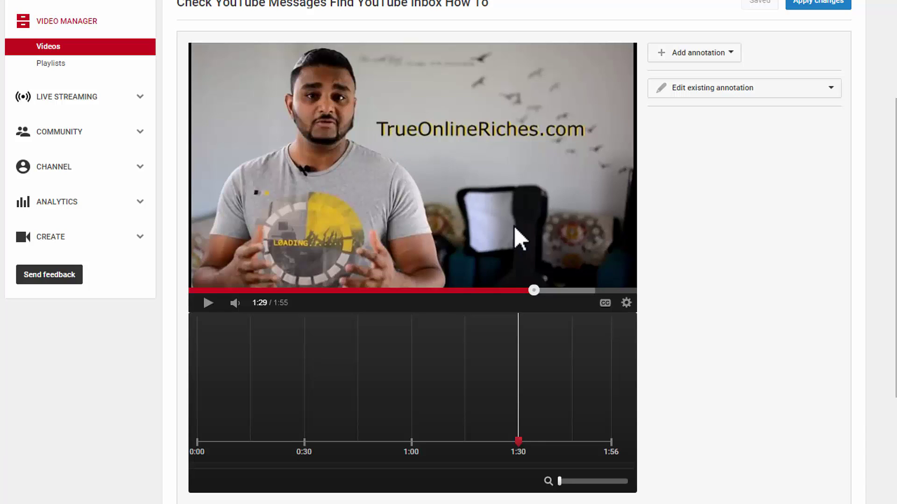
Add a Label annotation at 1:29 from the Add annotation list
{"action": "left_click", "coordinate": [726, 52]}
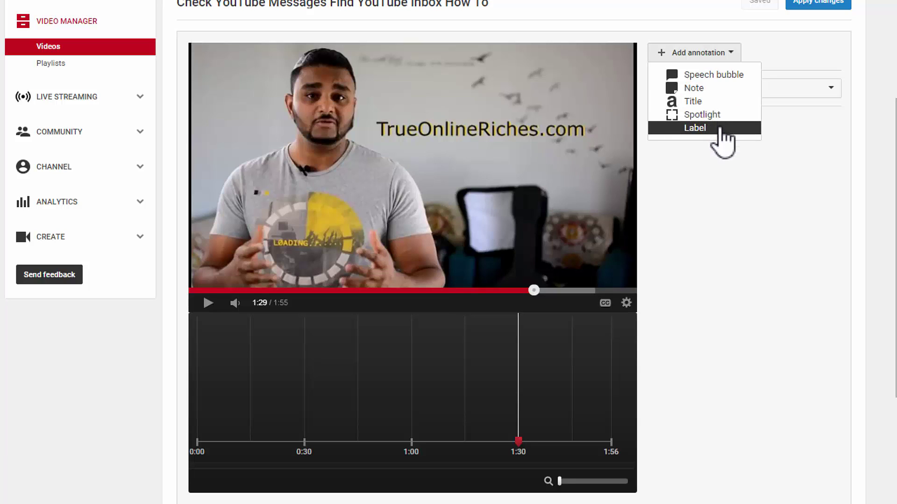
{"action": "left_click", "coordinate": [719, 128]}
{"action": "left_click", "coordinate": [718, 53]}
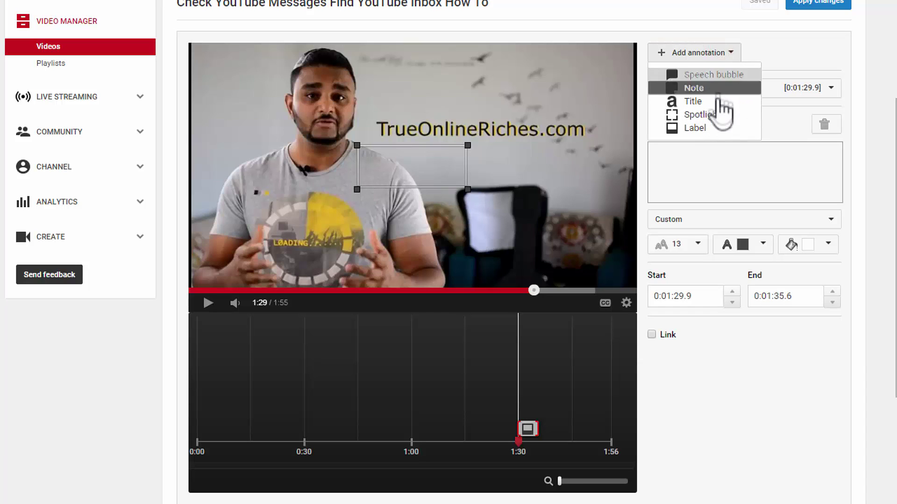
{"action": "left_click", "coordinate": [791, 50]}
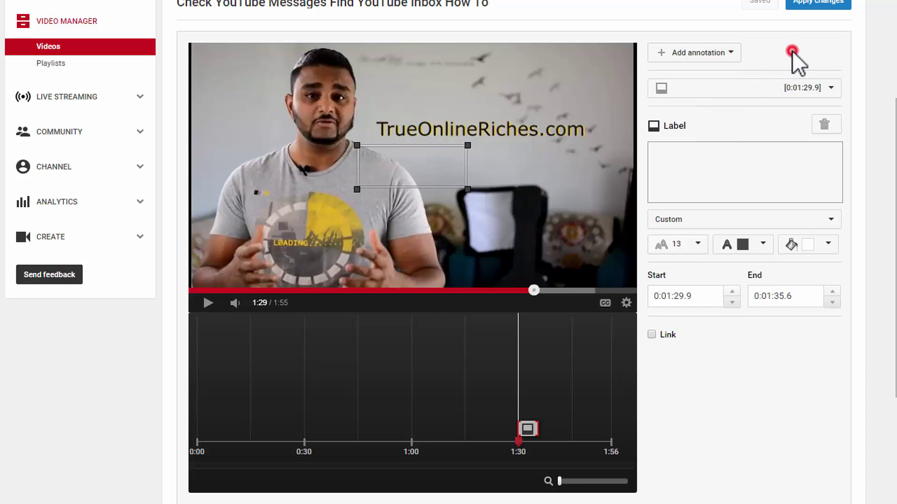
Move and stretch the label box to cover the whole TrueOnlineRiches.com address
{"action": "left_click_drag", "start_coordinate": [427, 160], "coordinate": [445, 131]}
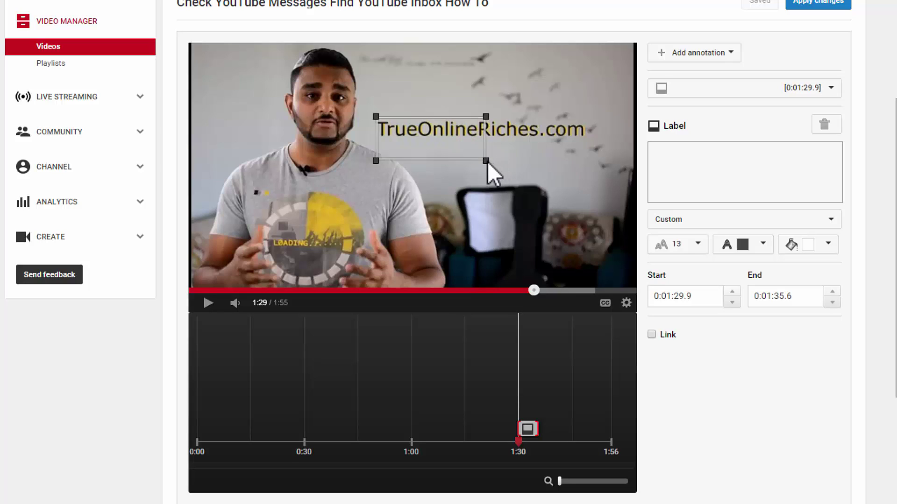
{"action": "left_click_drag", "start_coordinate": [486, 160], "coordinate": [498, 153]}
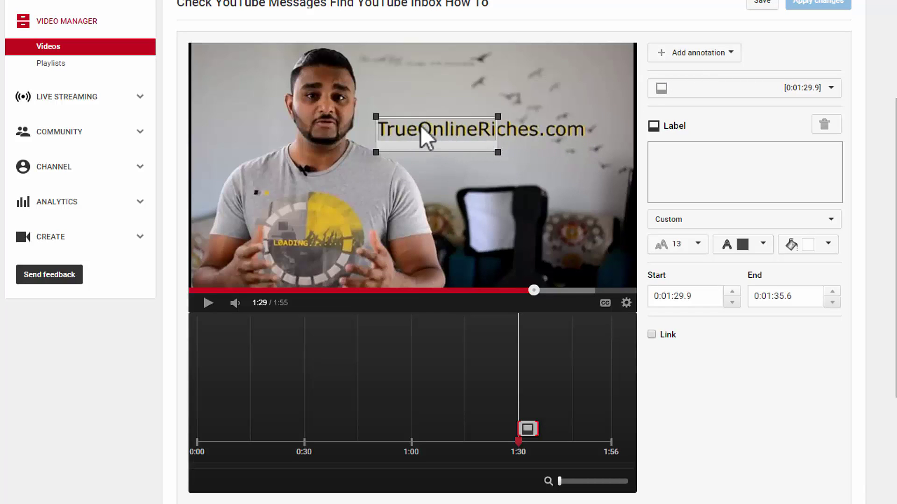
{"action": "mouse_move", "coordinate": [436, 127]}
{"action": "left_mouse_down"}
{"action": "mouse_move", "coordinate": [467, 104]}
{"action": "mouse_move", "coordinate": [462, 138]}
{"action": "mouse_move", "coordinate": [428, 127]}
{"action": "mouse_move", "coordinate": [418, 108]}
{"action": "mouse_move", "coordinate": [537, 173]}
{"action": "mouse_move", "coordinate": [338, 223]}
{"action": "mouse_move", "coordinate": [322, 122]}
{"action": "mouse_move", "coordinate": [433, 128]}
{"action": "left_mouse_up"}
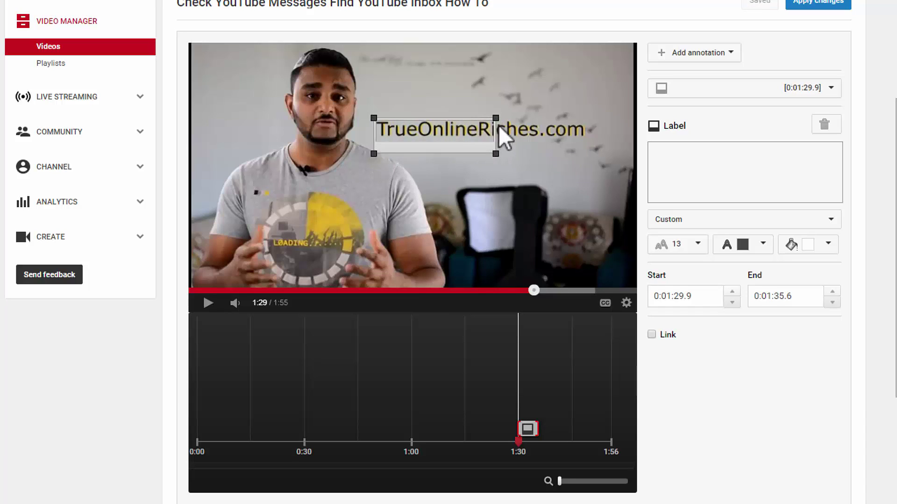
{"action": "left_click_drag", "start_coordinate": [496, 155], "coordinate": [589, 158]}
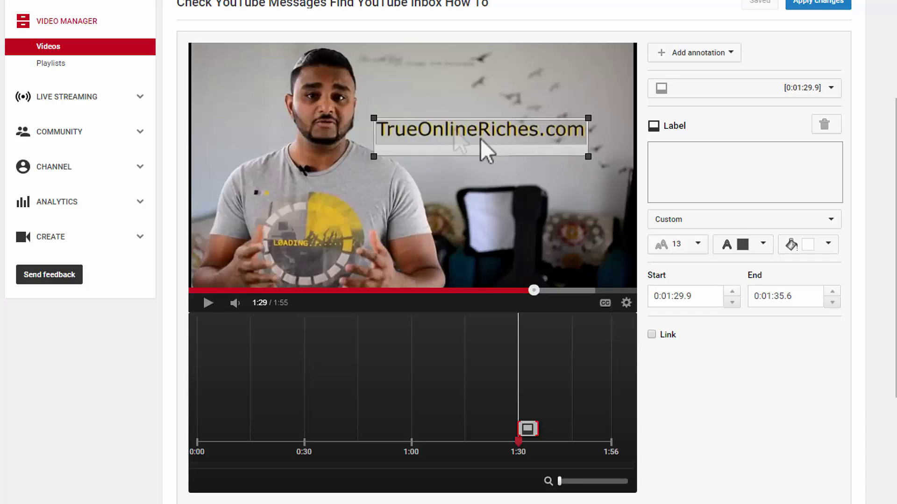
Enter the label text 'Visit My Website' and set its font size to 16
{"action": "left_click", "coordinate": [669, 157]}
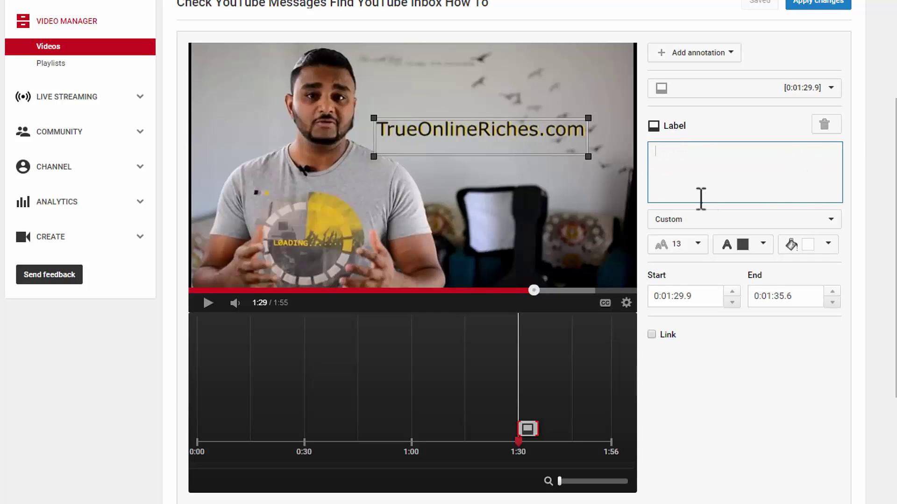
{"action": "left_click", "coordinate": [697, 163]}
{"action": "type", "text": "Visit My Website"}
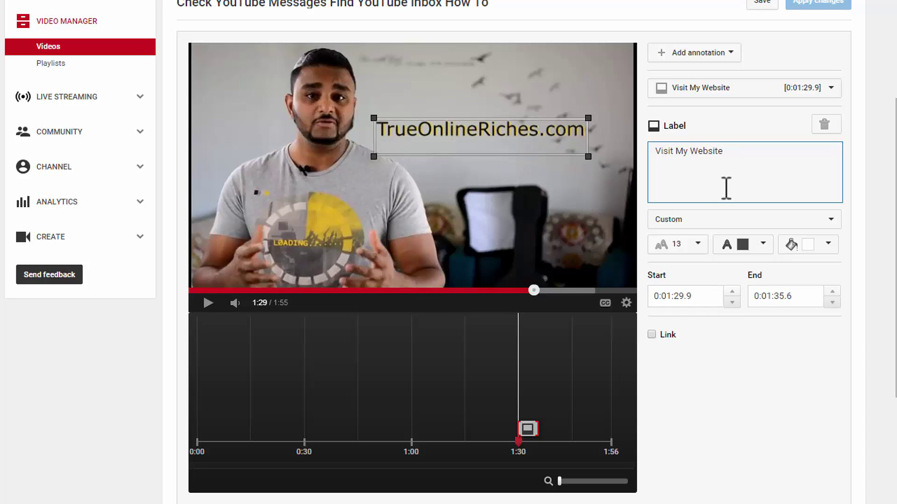
{"action": "left_click", "coordinate": [699, 245]}
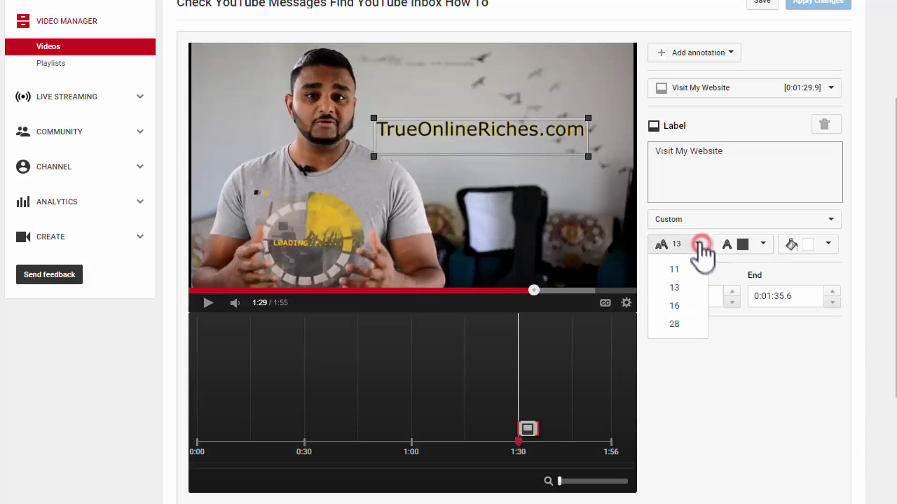
{"action": "left_click", "coordinate": [682, 306]}
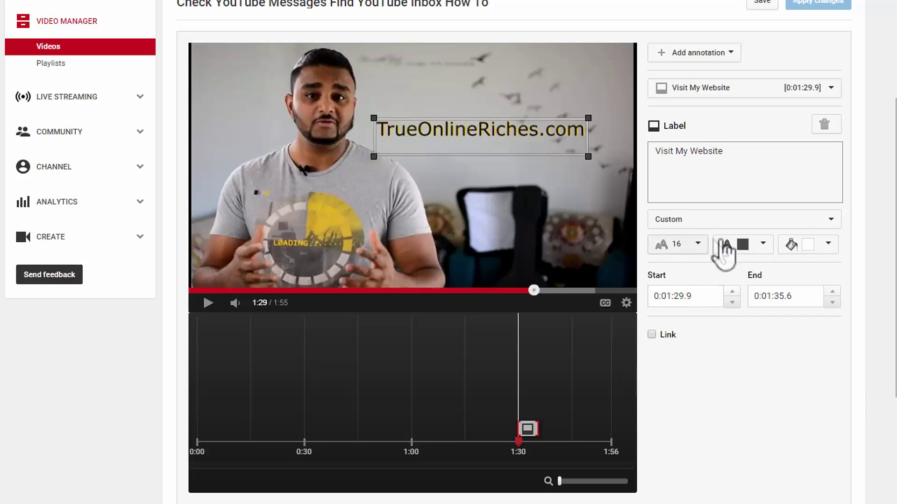
Give the label a purple background and white text colour
{"action": "left_click", "coordinate": [762, 243]}
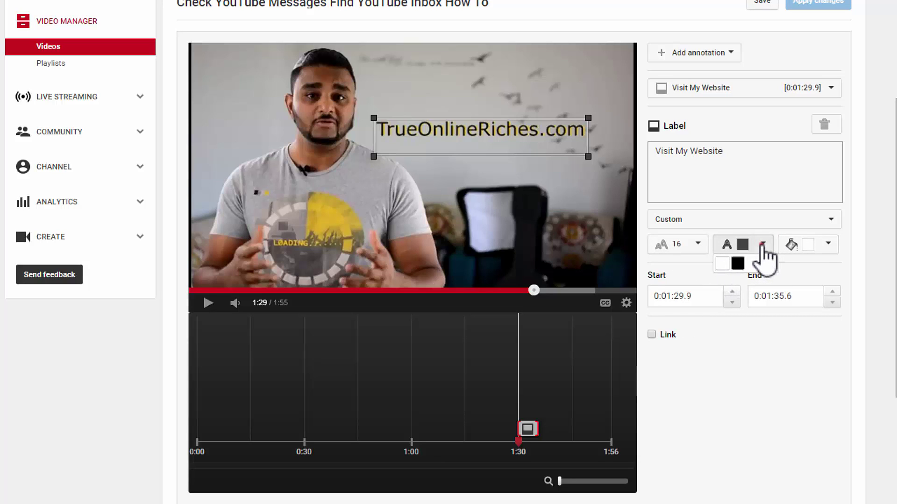
{"action": "left_click", "coordinate": [762, 243]}
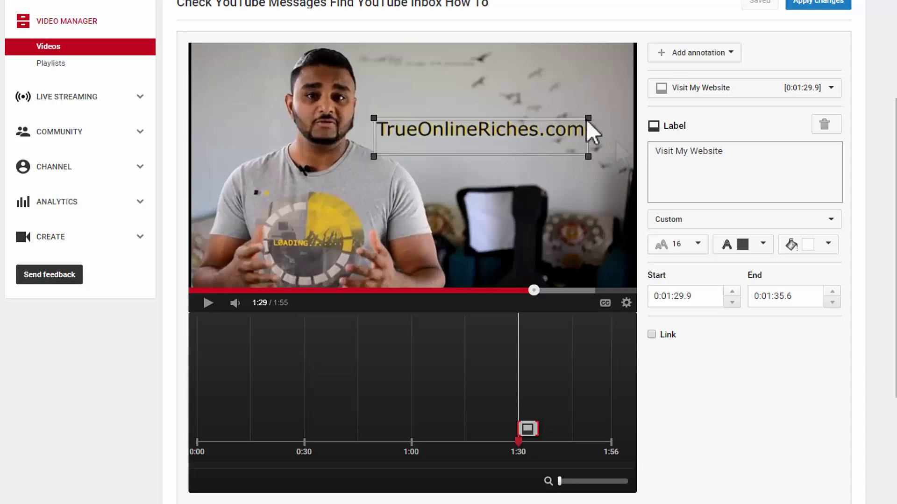
{"action": "left_click", "coordinate": [828, 243]}
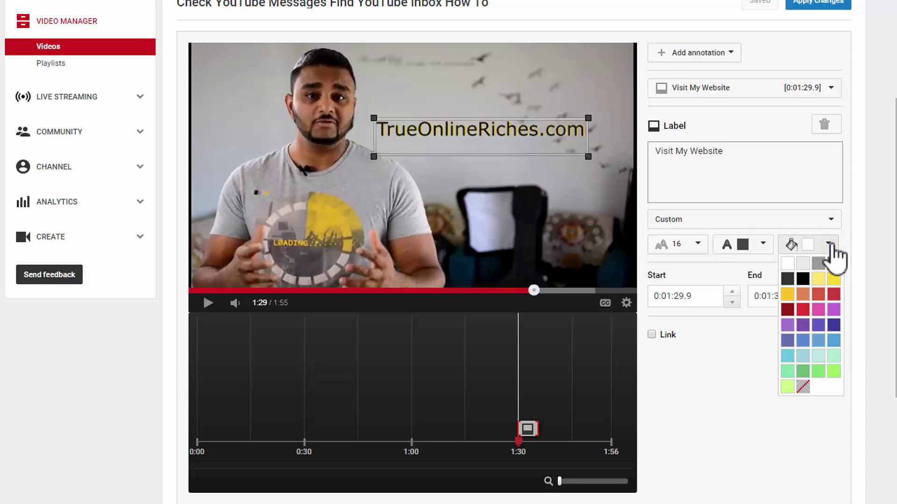
{"action": "left_click", "coordinate": [833, 324]}
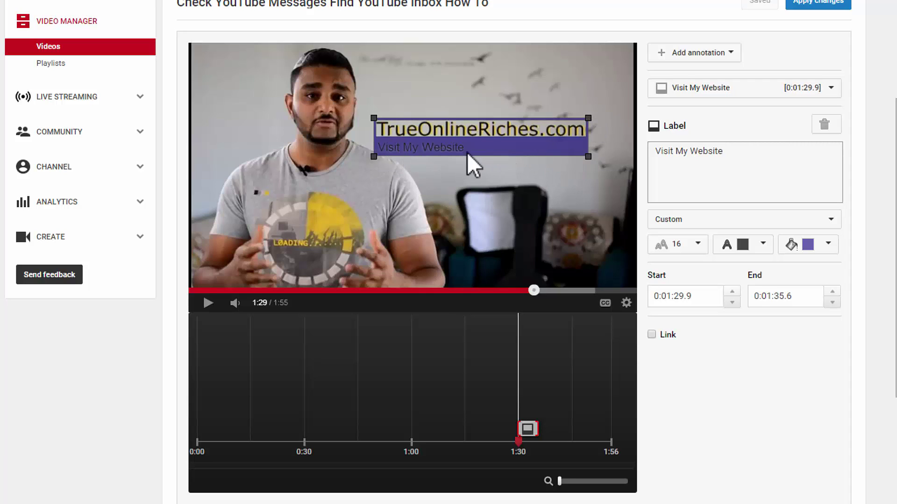
{"action": "left_click", "coordinate": [762, 243]}
{"action": "left_click", "coordinate": [721, 263]}
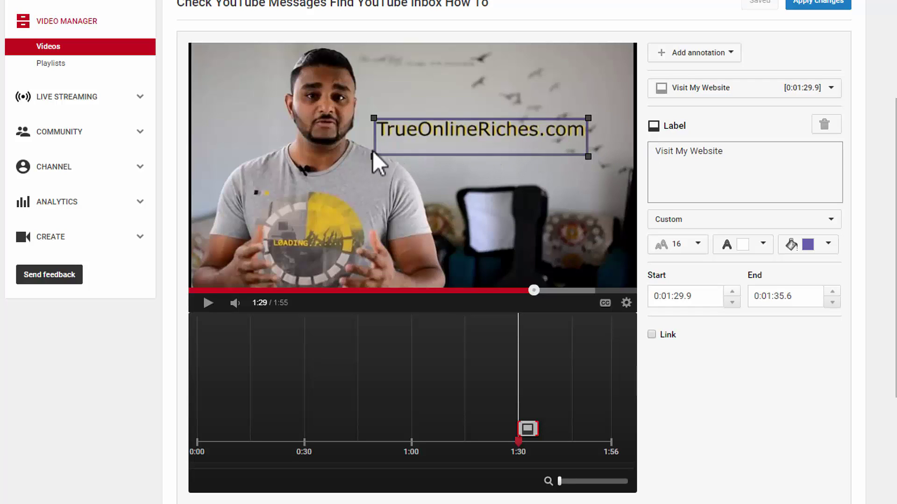
{"action": "left_click", "coordinate": [656, 150]}
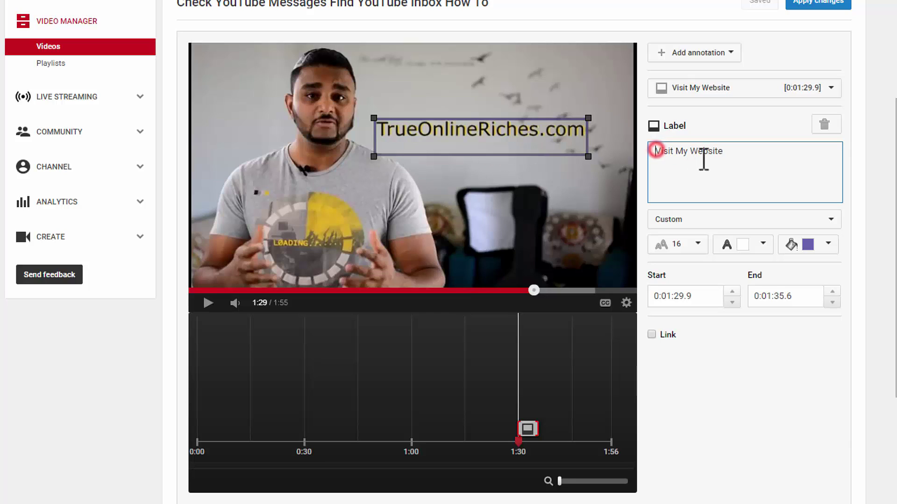
Add leading spaces before 'Visit' so the wording is centred on the purple label
{"action": "left_click", "coordinate": [657, 152]}
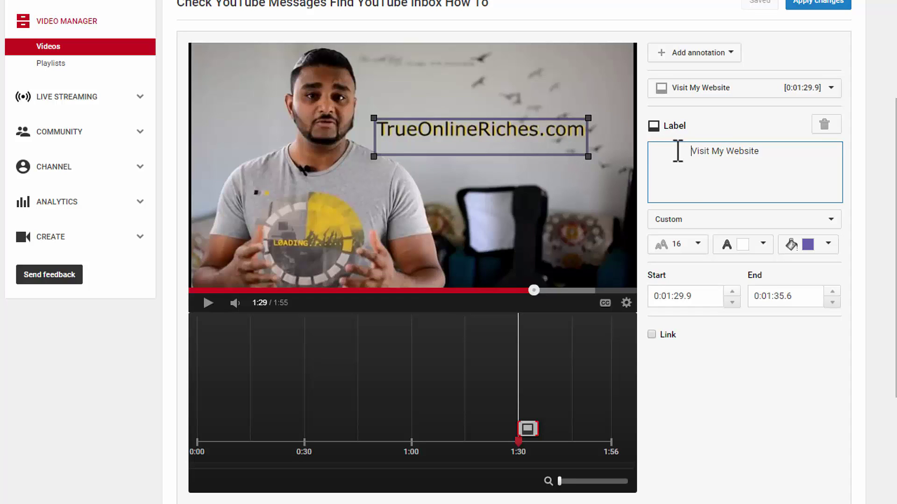
{"action": "key", "text": "BackSpace"}
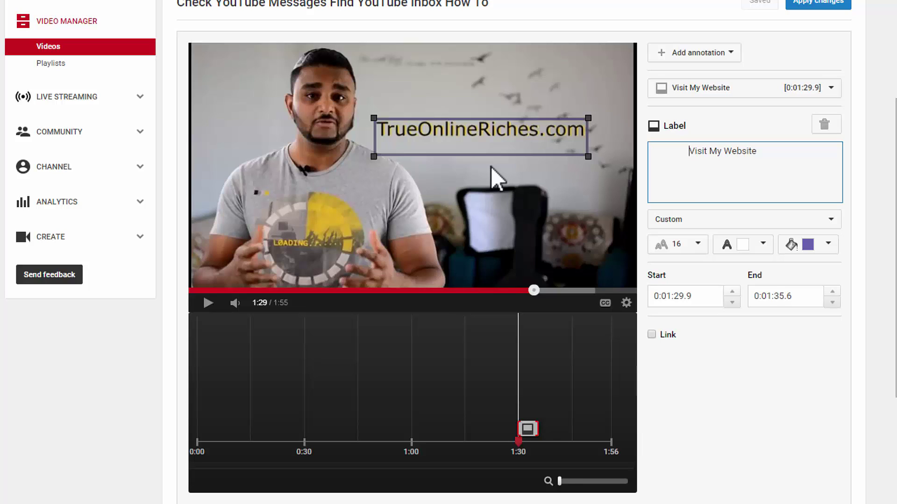
{"action": "mouse_move", "coordinate": [490, 154]}
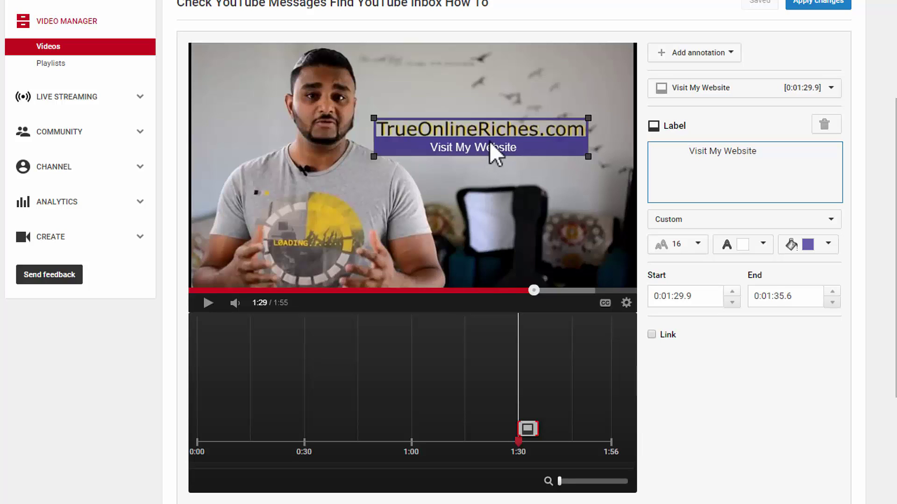
{"action": "left_click", "coordinate": [655, 154]}
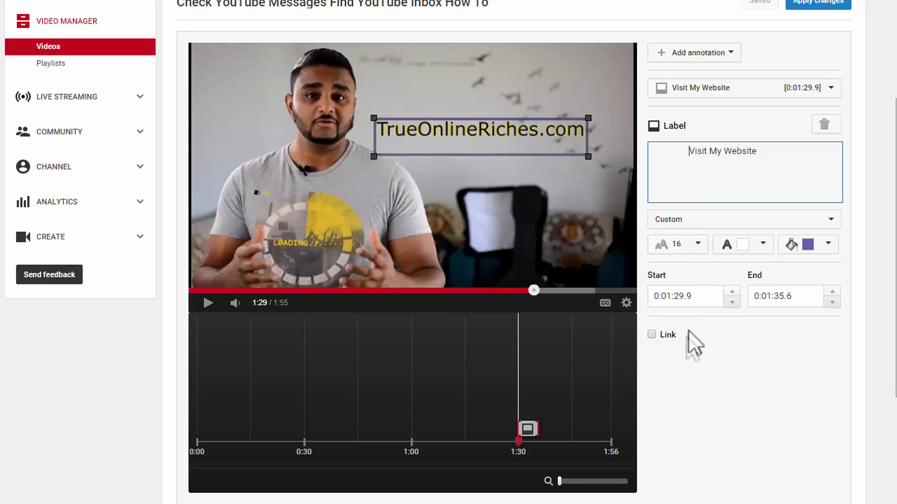
{"action": "left_click", "coordinate": [652, 335]}
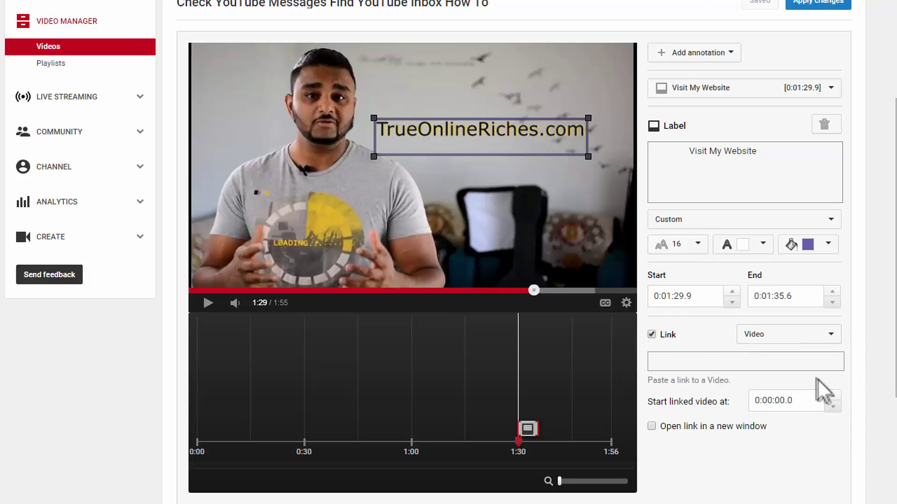
{"action": "left_click", "coordinate": [815, 365]}
{"action": "left_click", "coordinate": [674, 362]}
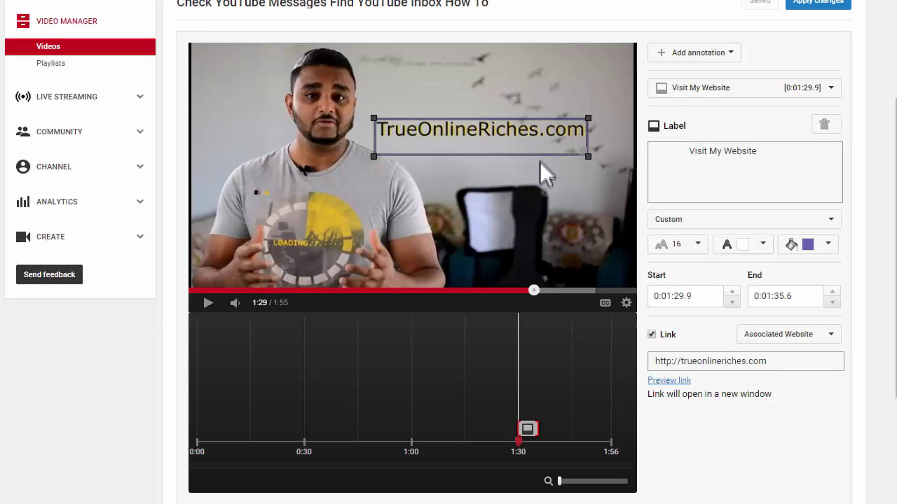
{"action": "mouse_move", "coordinate": [541, 153]}
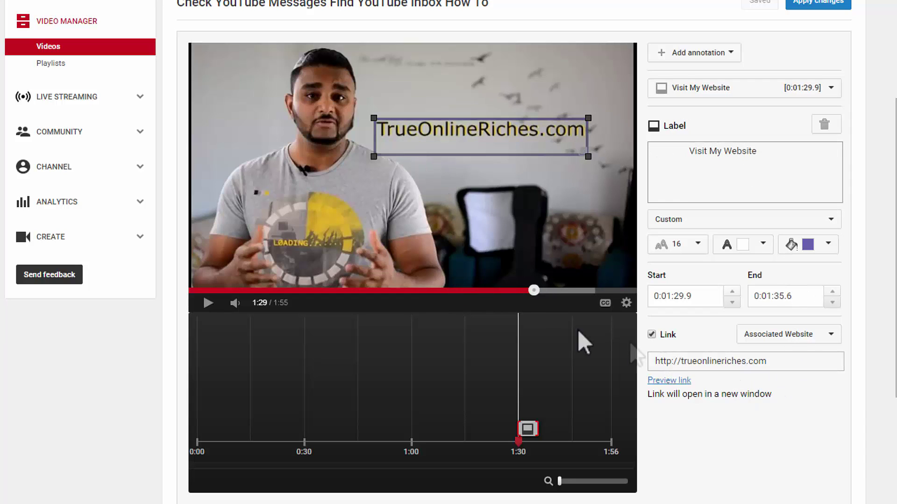
{"action": "left_click_drag", "start_coordinate": [532, 291], "coordinate": [518, 291]}
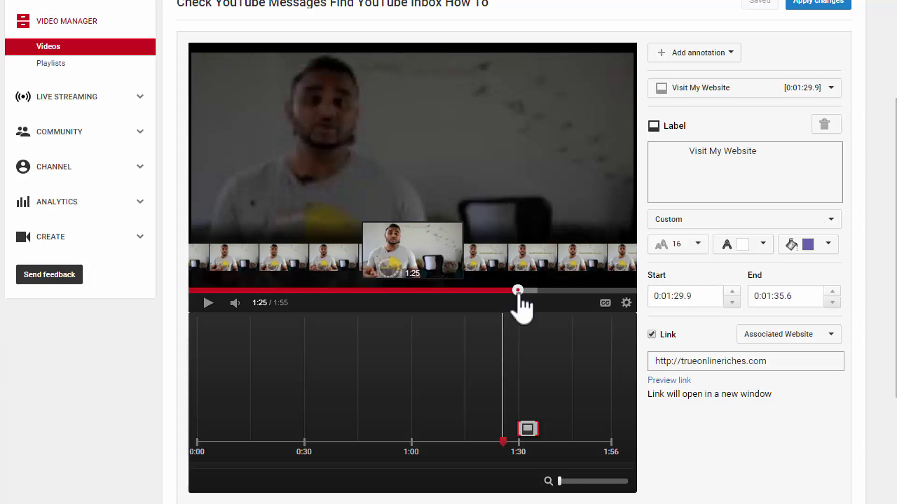
Scrub the playhead back from 1:29 to about 1:25, just before the label starts
{"action": "left_click_drag", "start_coordinate": [518, 291], "coordinate": [518, 290]}
{"action": "left_click", "coordinate": [525, 291]}
{"action": "left_click", "coordinate": [532, 290]}
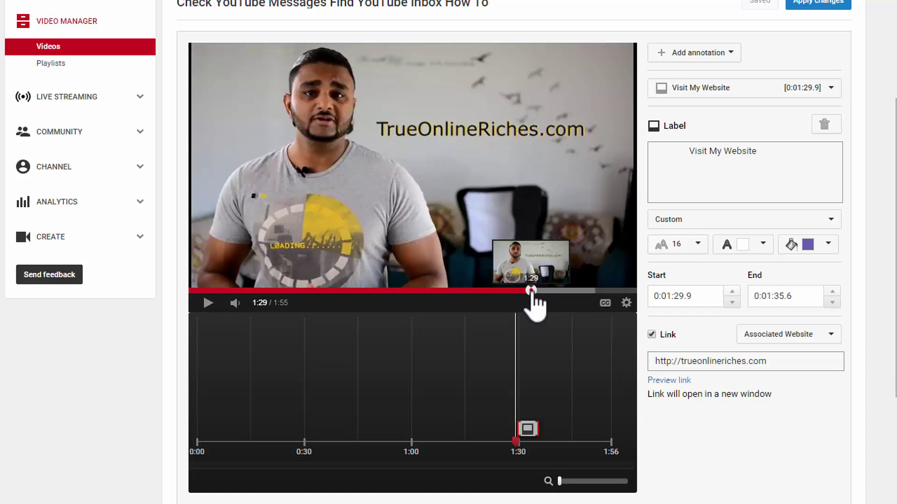
{"action": "left_click_drag", "start_coordinate": [532, 294], "coordinate": [533, 294]}
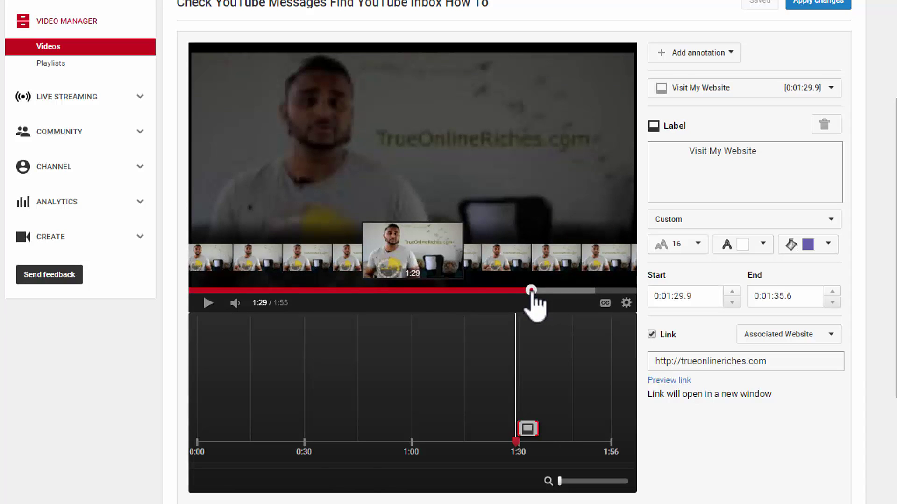
{"action": "left_click_drag", "start_coordinate": [533, 294], "coordinate": [527, 294]}
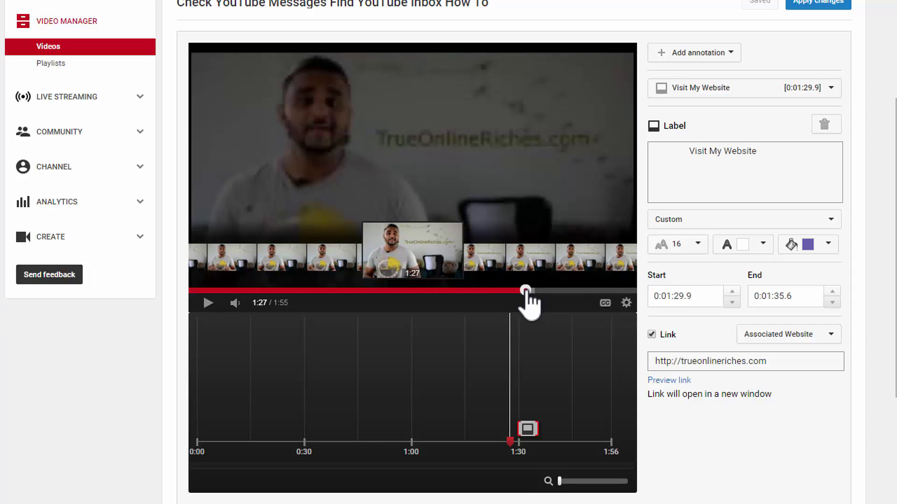
{"action": "left_click_drag", "start_coordinate": [525, 292], "coordinate": [521, 292]}
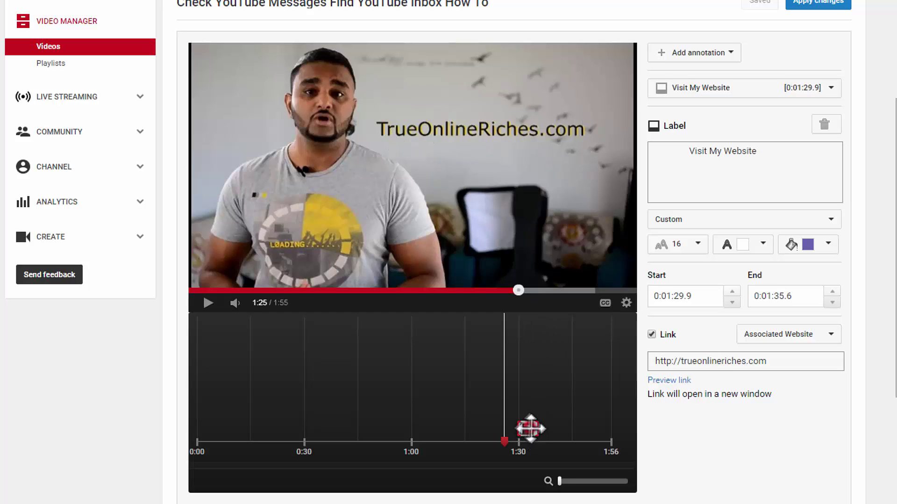
Drag the label on the timeline to run 0:01:25.9 to 0:01:31.7 and save
{"action": "left_click_drag", "start_coordinate": [535, 430], "coordinate": [515, 432]}
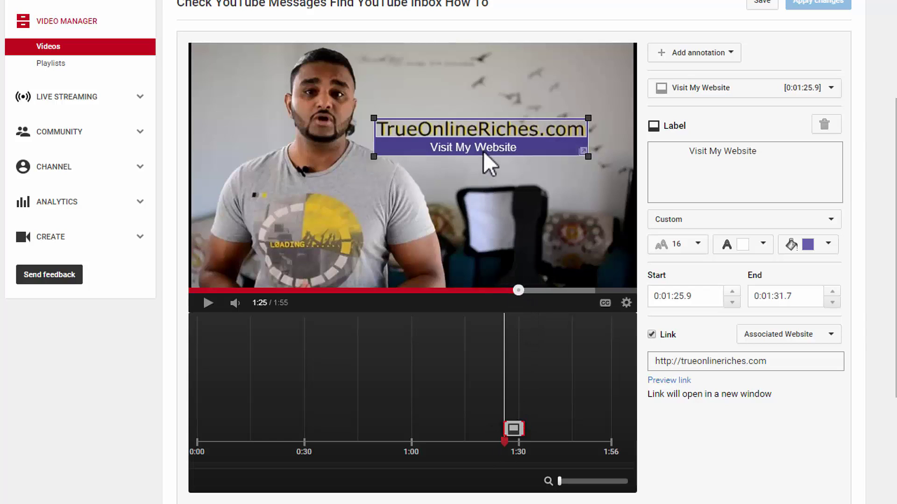
{"action": "left_click", "coordinate": [588, 156]}
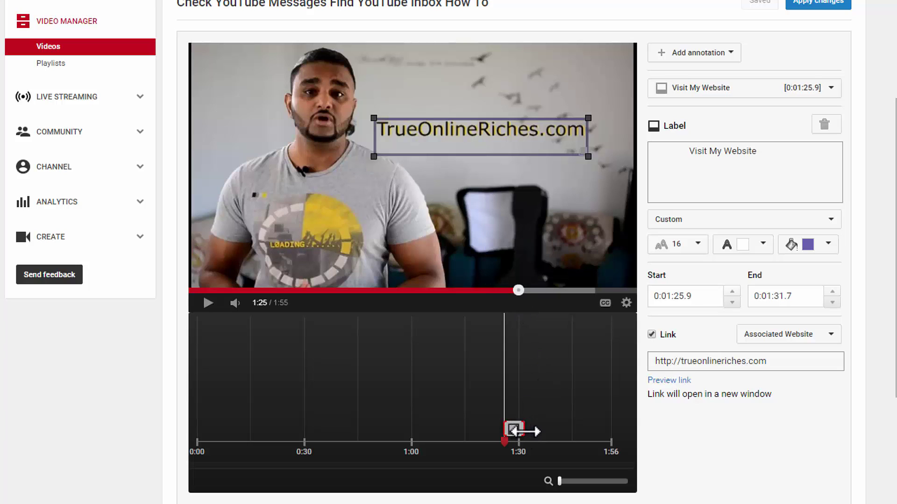
Scrub to 1:33 and stretch the website label so it ends at 0:01:33.0
{"action": "left_click", "coordinate": [549, 290]}
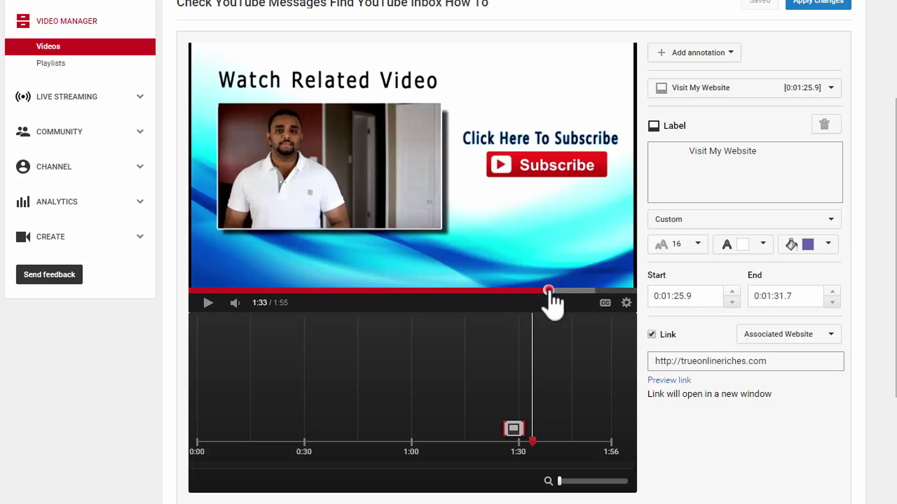
{"action": "left_click_drag", "start_coordinate": [548, 290], "coordinate": [547, 291]}
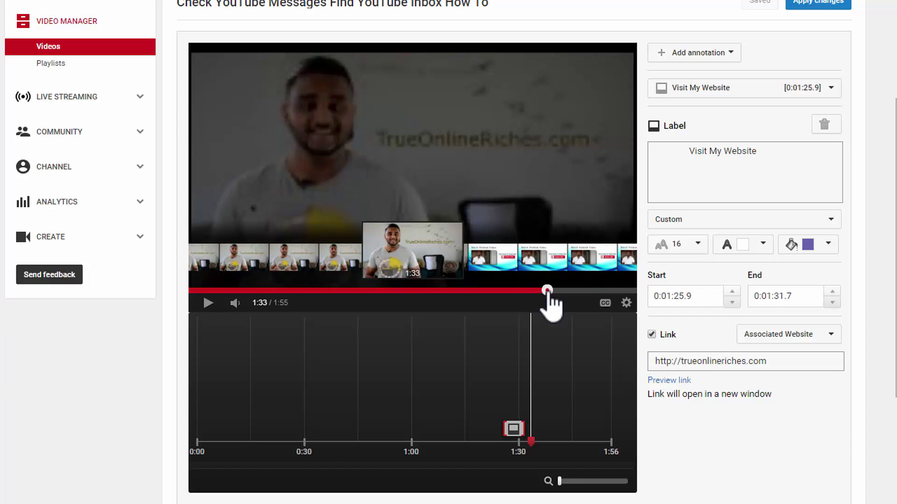
{"action": "left_click_drag", "start_coordinate": [547, 291], "coordinate": [548, 291]}
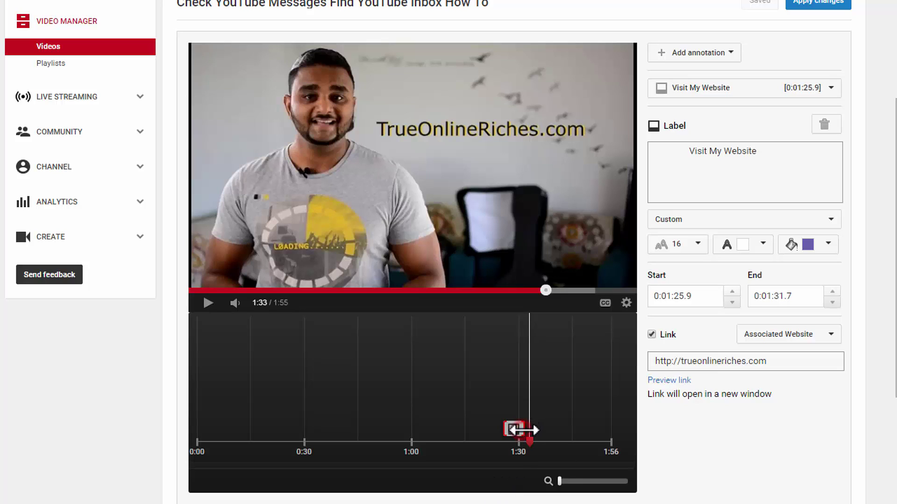
{"action": "mouse_move", "coordinate": [526, 430]}
{"action": "left_mouse_down"}
{"action": "mouse_move", "coordinate": [569, 431]}
{"action": "mouse_move", "coordinate": [542, 428]}
{"action": "mouse_move", "coordinate": [549, 428]}
{"action": "left_mouse_up"}
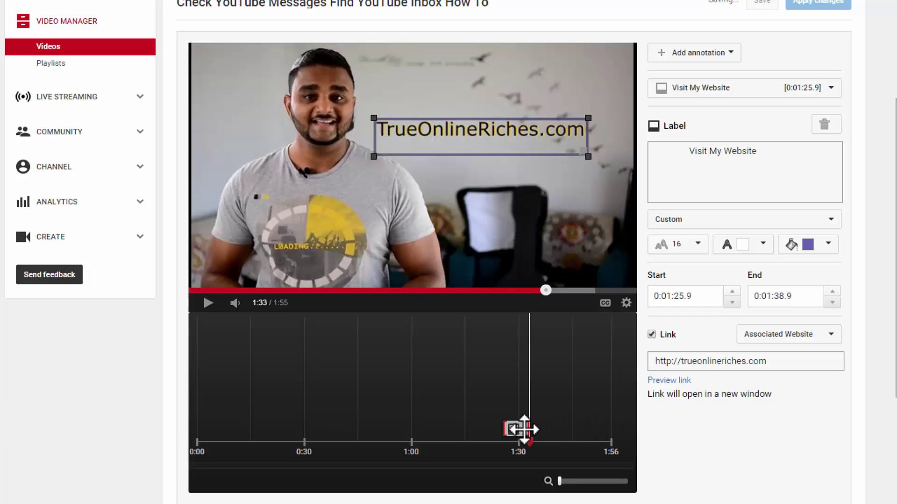
{"action": "left_click_drag", "start_coordinate": [523, 428], "coordinate": [529, 426]}
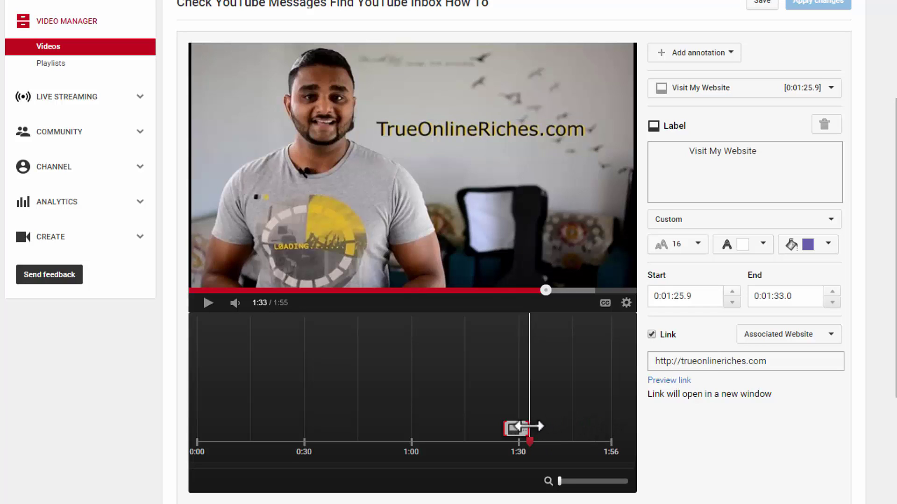
Rewind to about 1:19, play through the website label, and pause on the Watch Related Video end screen
{"action": "left_click", "coordinate": [519, 291]}
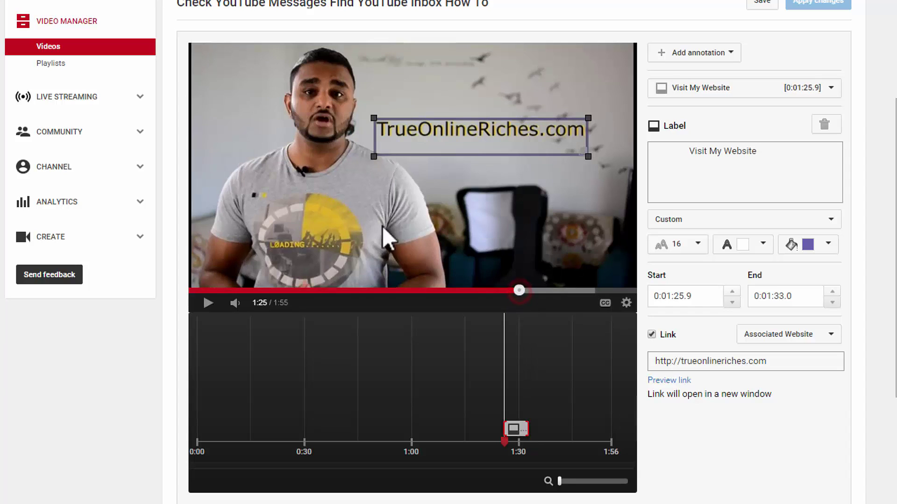
{"action": "left_click", "coordinate": [498, 291]}
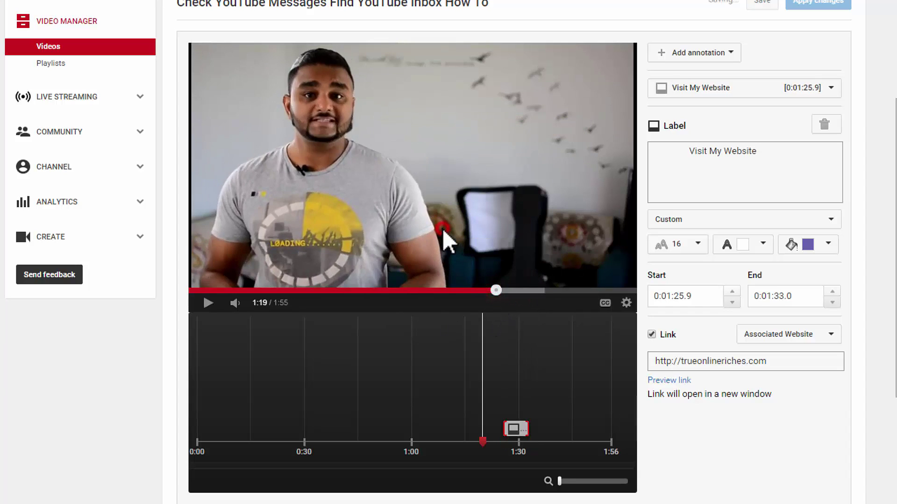
{"action": "left_click", "coordinate": [442, 228]}
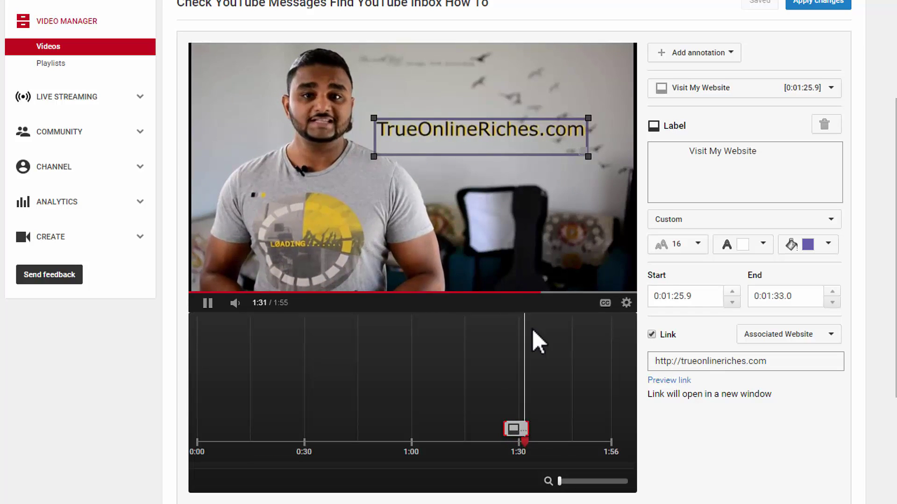
{"action": "left_click", "coordinate": [485, 247]}
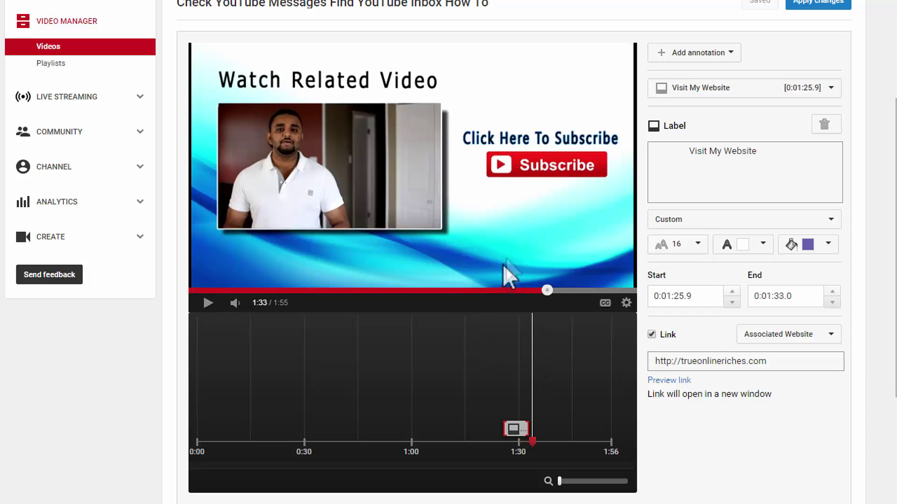
{"action": "left_click", "coordinate": [534, 290]}
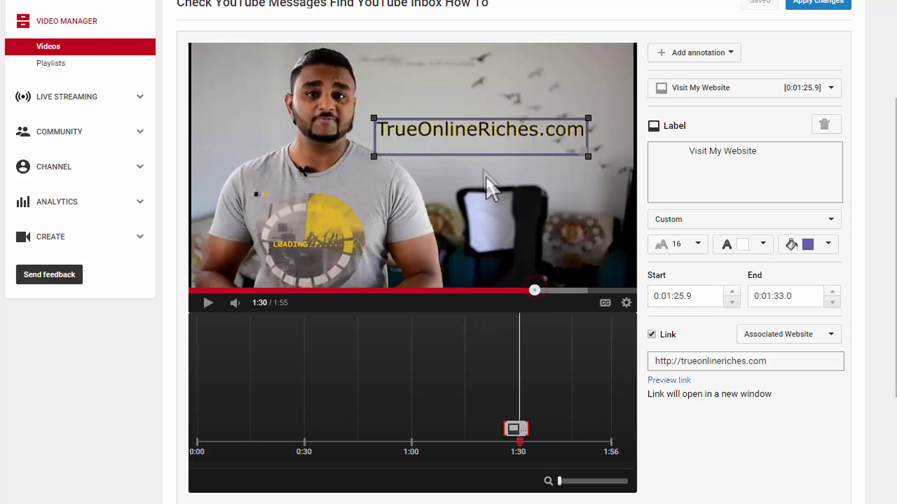
{"action": "left_click", "coordinate": [553, 290]}
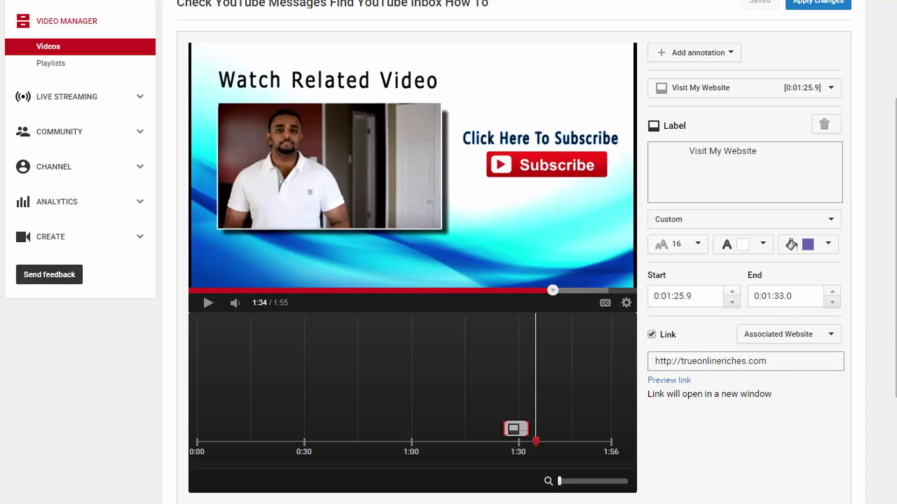
{"action": "left_click", "coordinate": [830, 334]}
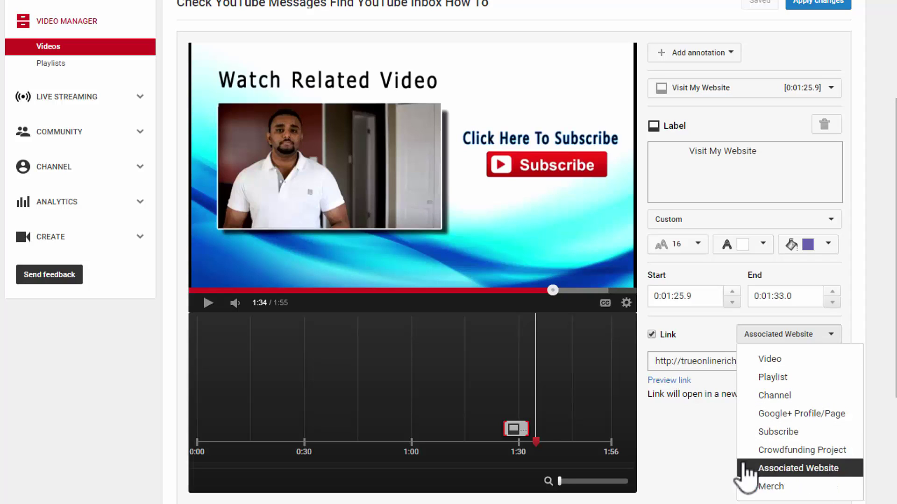
{"action": "left_click", "coordinate": [690, 456]}
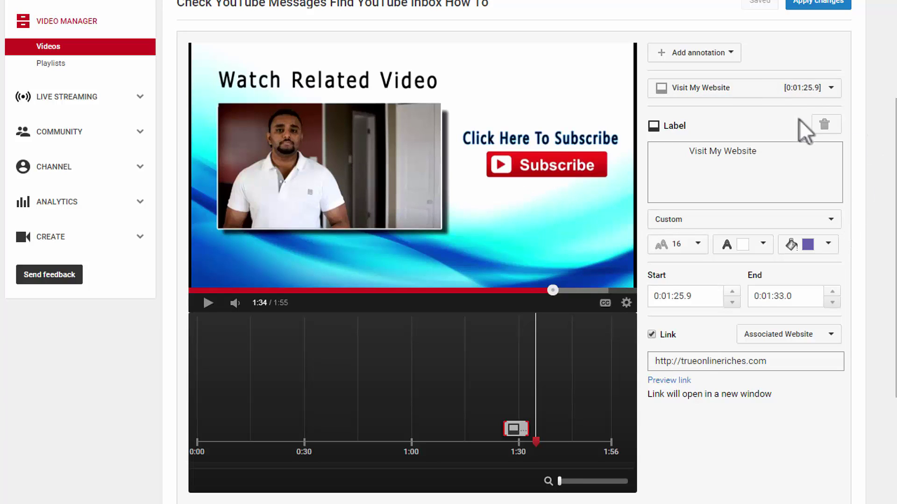
{"action": "left_click", "coordinate": [817, 87]}
Add a new label over the related-video thumbnail and enter the text 'No Custom Thumbnail Option?'
{"action": "left_click", "coordinate": [789, 87]}
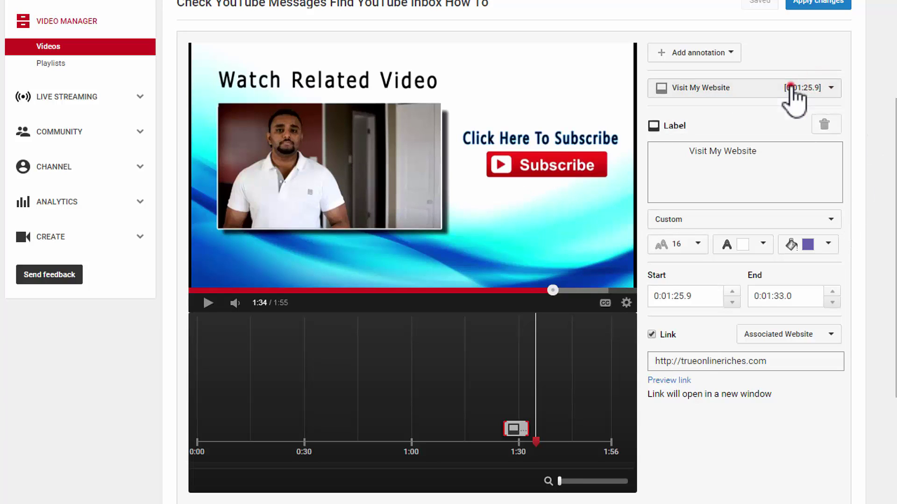
{"action": "left_click", "coordinate": [731, 52]}
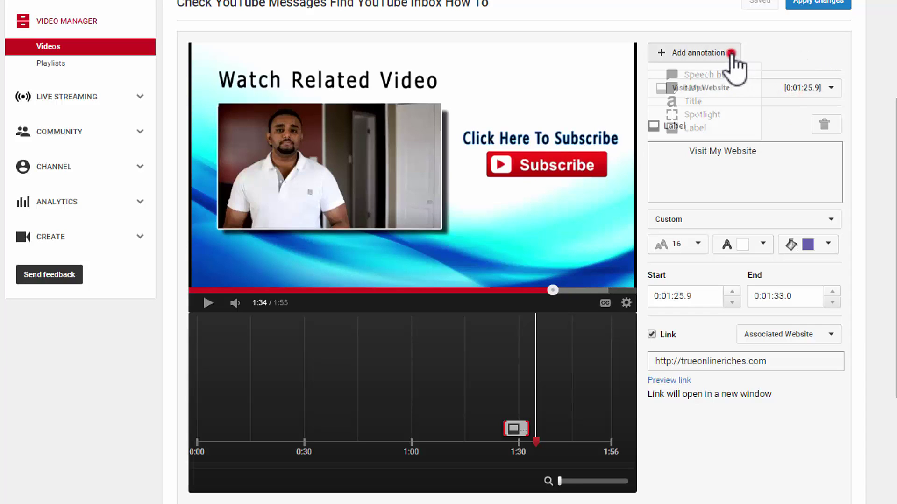
{"action": "left_click", "coordinate": [717, 127]}
{"action": "mouse_move", "coordinate": [436, 174]}
{"action": "left_mouse_down"}
{"action": "mouse_move", "coordinate": [294, 135]}
{"action": "mouse_move", "coordinate": [291, 121]}
{"action": "mouse_move", "coordinate": [436, 238]}
{"action": "mouse_move", "coordinate": [442, 229]}
{"action": "left_mouse_up"}
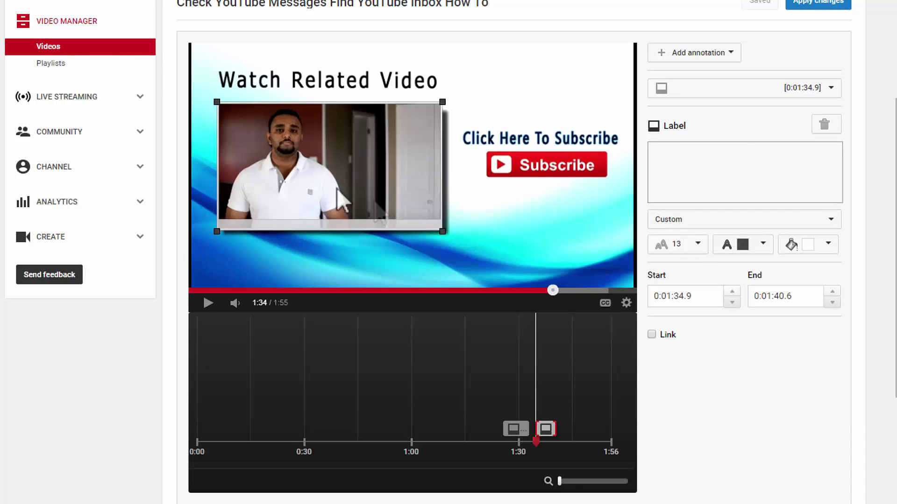
{"action": "left_click", "coordinate": [712, 161]}
{"action": "type", "text": "N"}
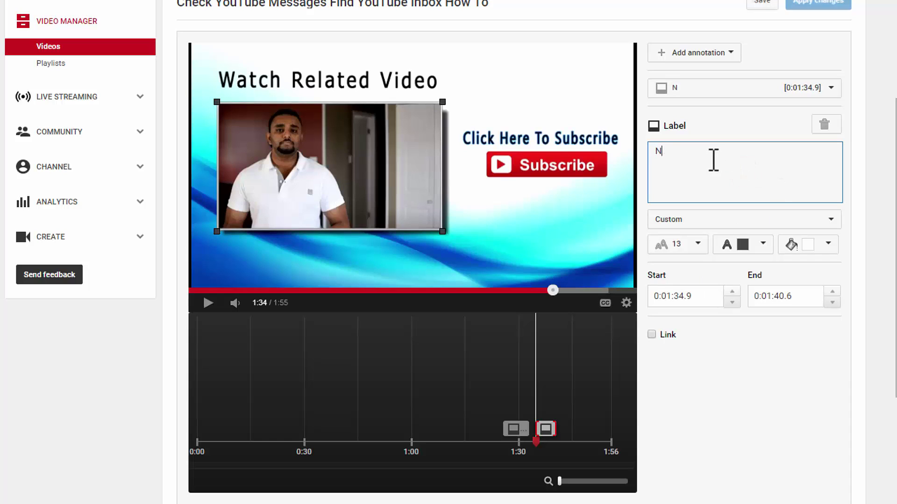
{"action": "type", "text": "o"}
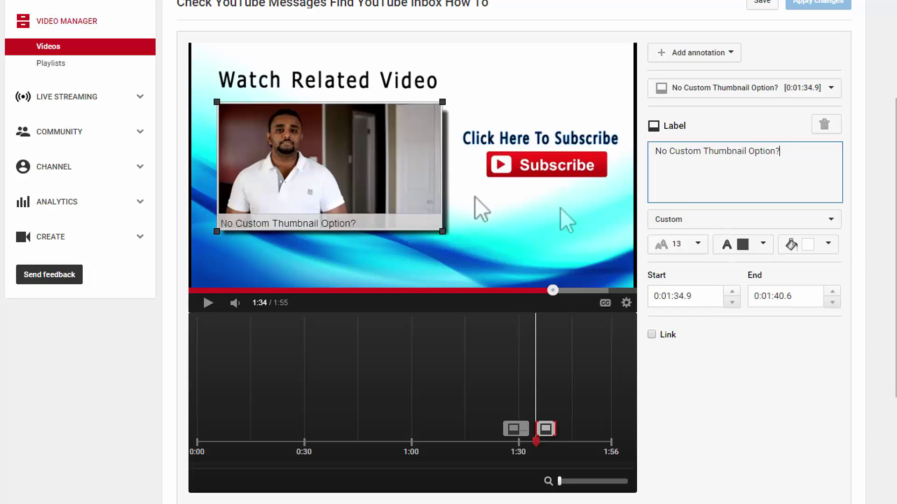
Style the label with a purple background and white size-16 text, trimming leading spaces
{"action": "left_click", "coordinate": [827, 243]}
{"action": "left_click", "coordinate": [836, 321]}
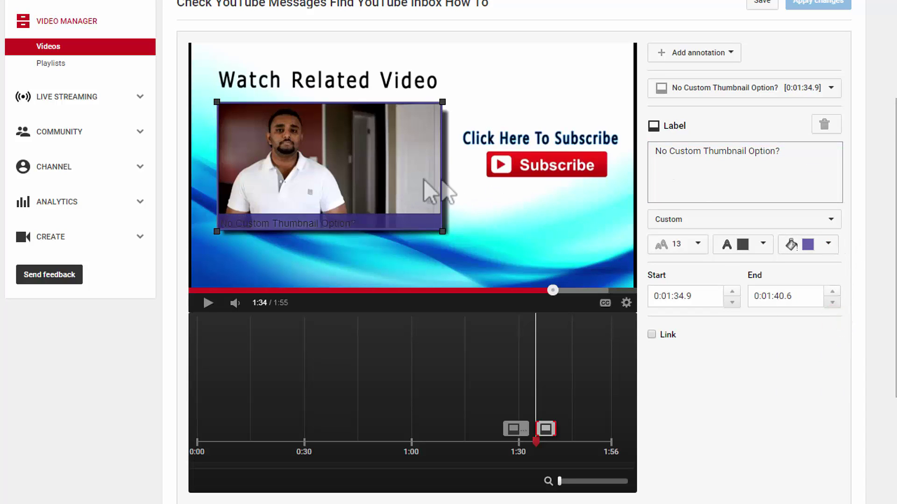
{"action": "left_click", "coordinate": [762, 243]}
{"action": "left_click", "coordinate": [729, 278]}
{"action": "left_click", "coordinate": [698, 244]}
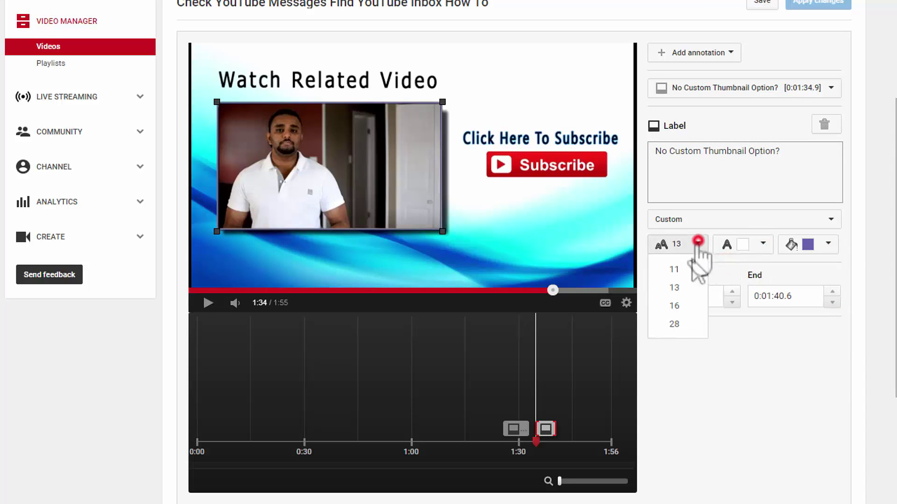
{"action": "left_click", "coordinate": [674, 306]}
{"action": "left_click", "coordinate": [657, 153]}
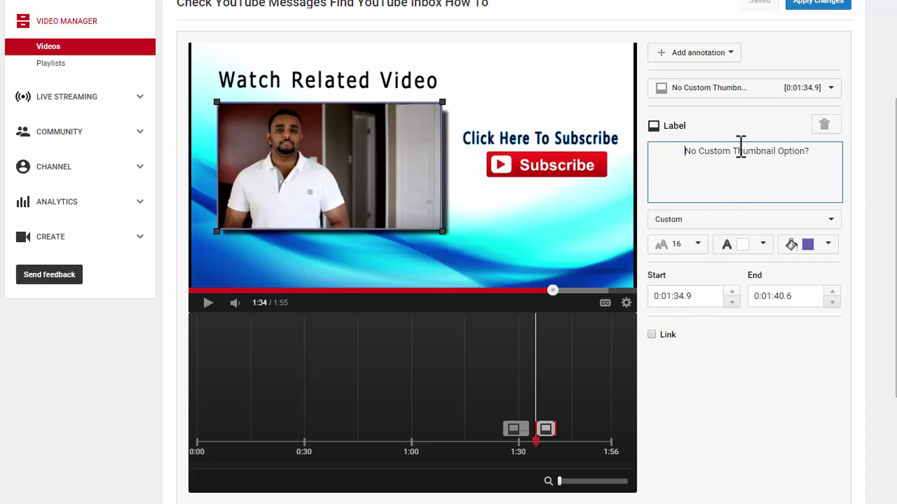
{"action": "key", "text": "BackSpace"}
{"action": "key", "text": "BackSpace"}
{"action": "key", "text": "BackSpace"}
{"action": "key", "text": "BackSpace"}
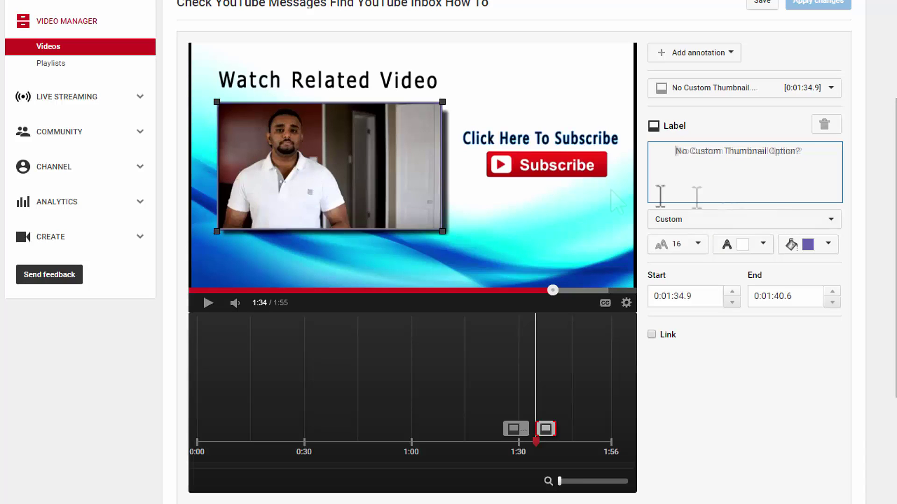
Link the label to the pasted related YouTube video URL, leaving new-window off
{"action": "left_click", "coordinate": [651, 335]}
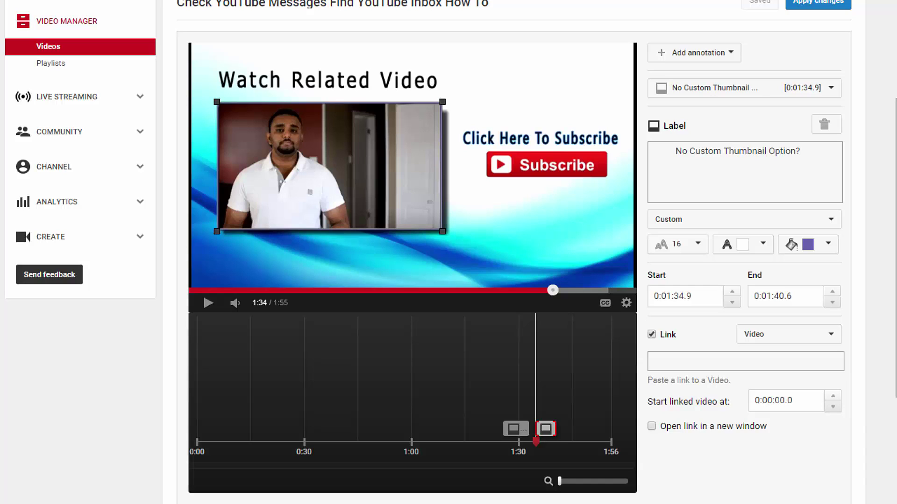
{"action": "left_click", "coordinate": [651, 361]}
{"action": "type", "text": "https://www.youtube.com/watch?v=ky3sryW0nkY"}
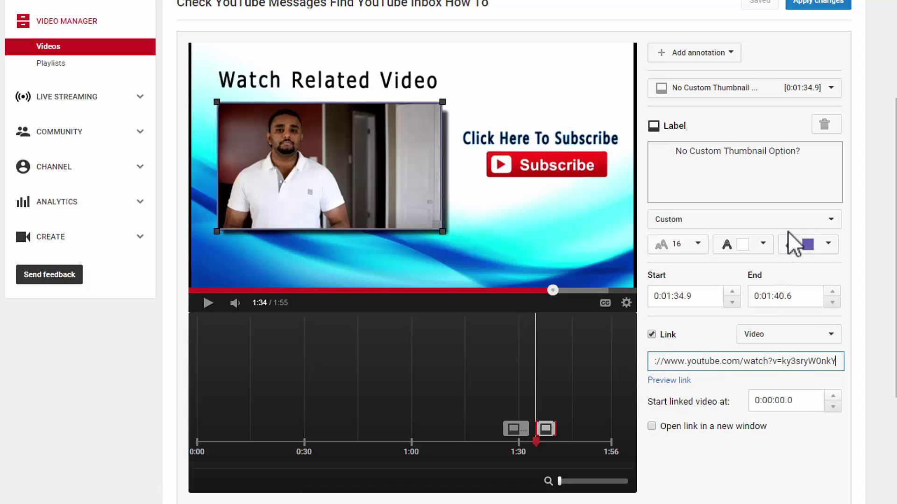
{"action": "left_click", "coordinate": [651, 427]}
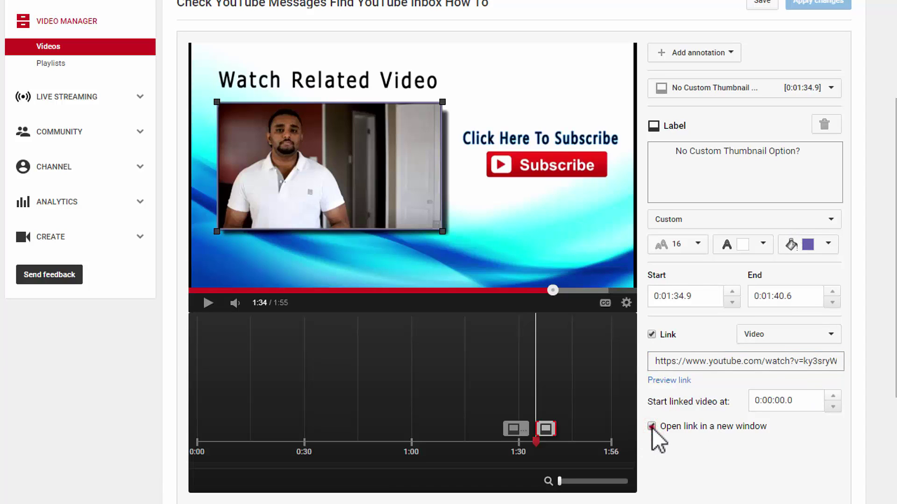
{"action": "left_click", "coordinate": [652, 427]}
{"action": "mouse_move", "coordinate": [394, 186]}
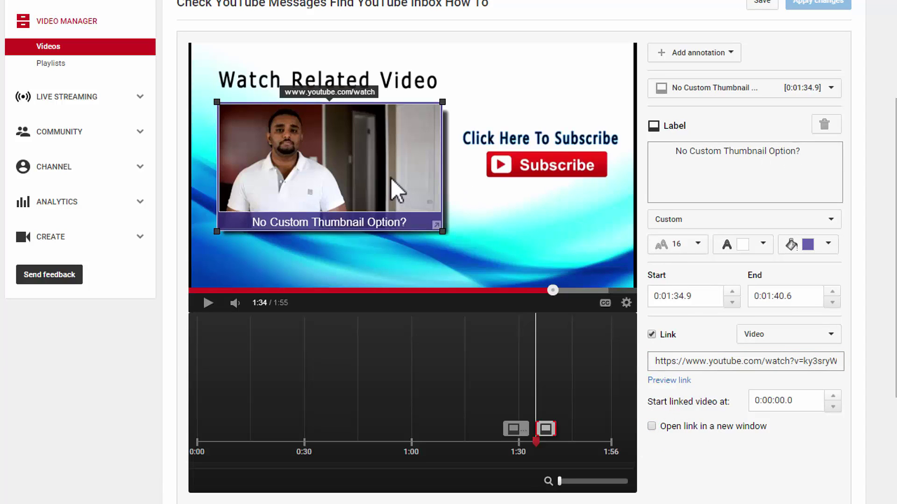
Add a third label over the Click Here To Subscribe graphic with a dark red background
{"action": "left_click", "coordinate": [703, 53]}
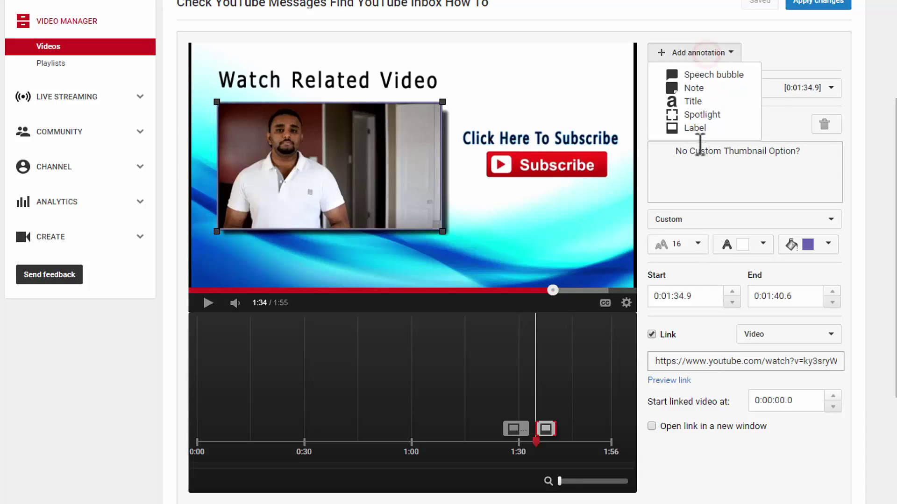
{"action": "left_click", "coordinate": [694, 127]}
{"action": "mouse_move", "coordinate": [455, 180]}
{"action": "left_mouse_down"}
{"action": "mouse_move", "coordinate": [553, 144]}
{"action": "mouse_move", "coordinate": [594, 169]}
{"action": "mouse_move", "coordinate": [623, 168]}
{"action": "mouse_move", "coordinate": [621, 180]}
{"action": "left_mouse_up"}
{"action": "left_click", "coordinate": [828, 244]}
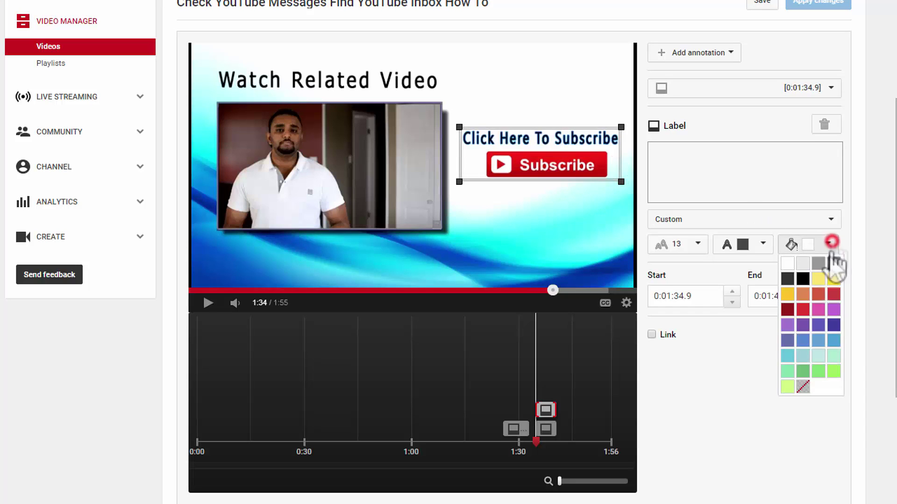
{"action": "left_click", "coordinate": [788, 311]}
Link the subscribe label to the pasted channel Subscribe URL, opening in the same window
{"action": "left_click", "coordinate": [651, 334]}
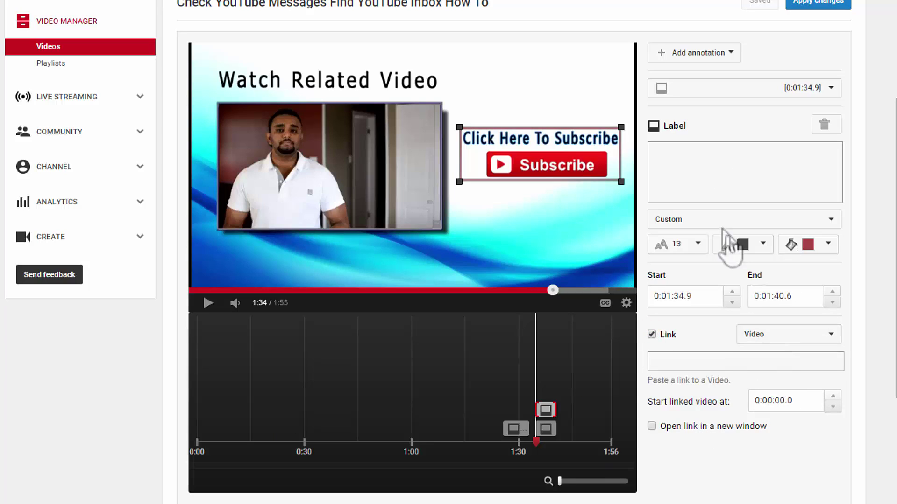
{"action": "left_click", "coordinate": [717, 361]}
{"action": "type", "text": "https://www.youtube.com/user/EmpowerWithBob?sub_confirmation=1"}
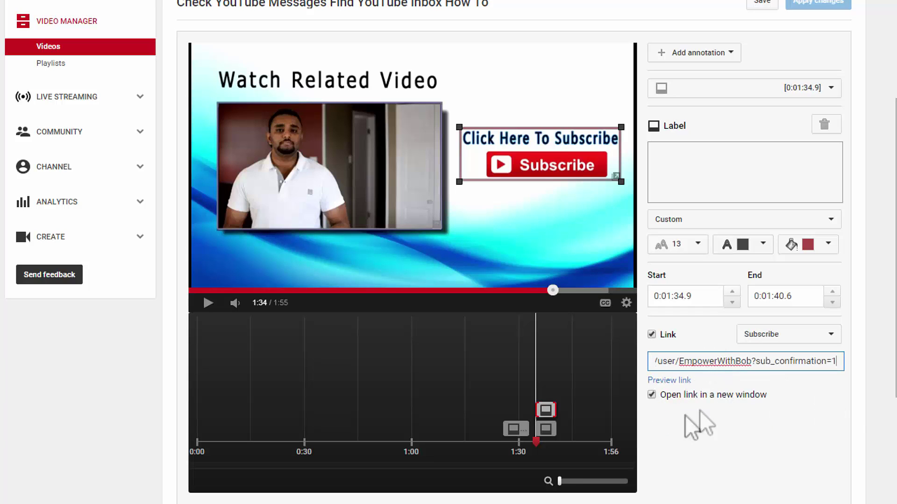
{"action": "left_click", "coordinate": [657, 395]}
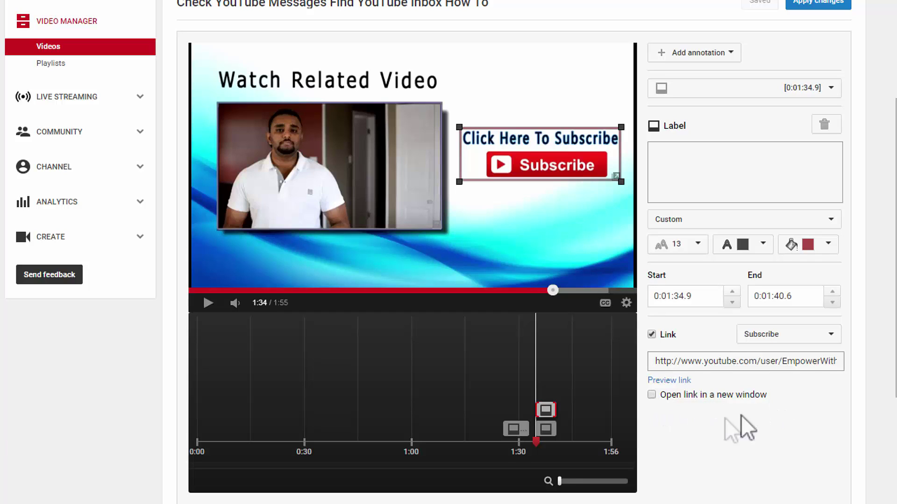
Apply changes to publish the three label annotations to the video
{"action": "scroll", "coordinate": [672, 428], "scroll_direction": "up", "scroll_amount": 3}
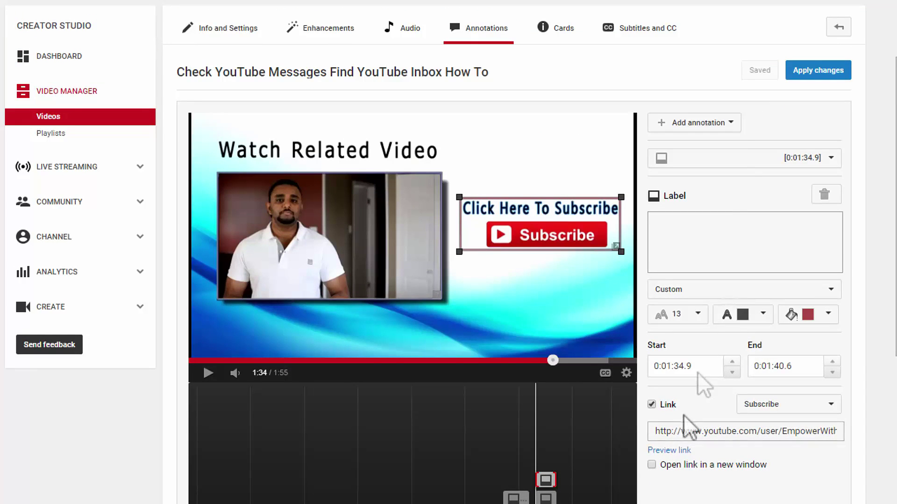
{"action": "left_click", "coordinate": [824, 77]}
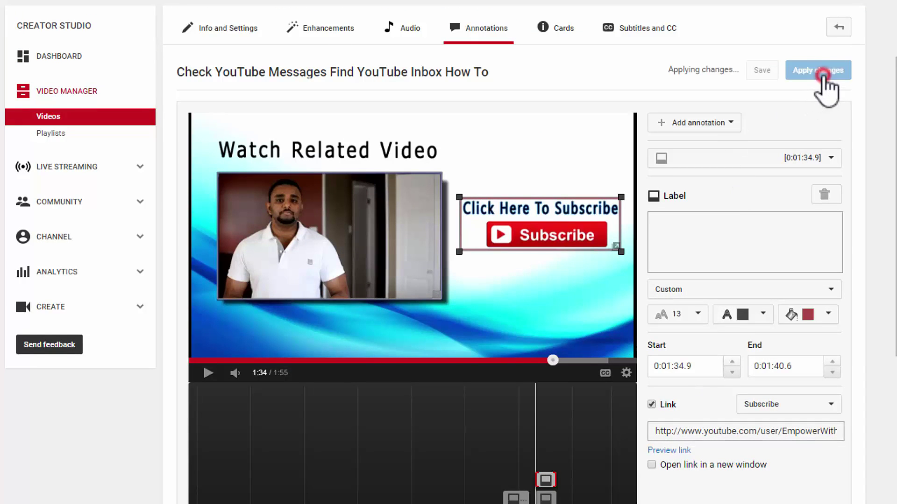